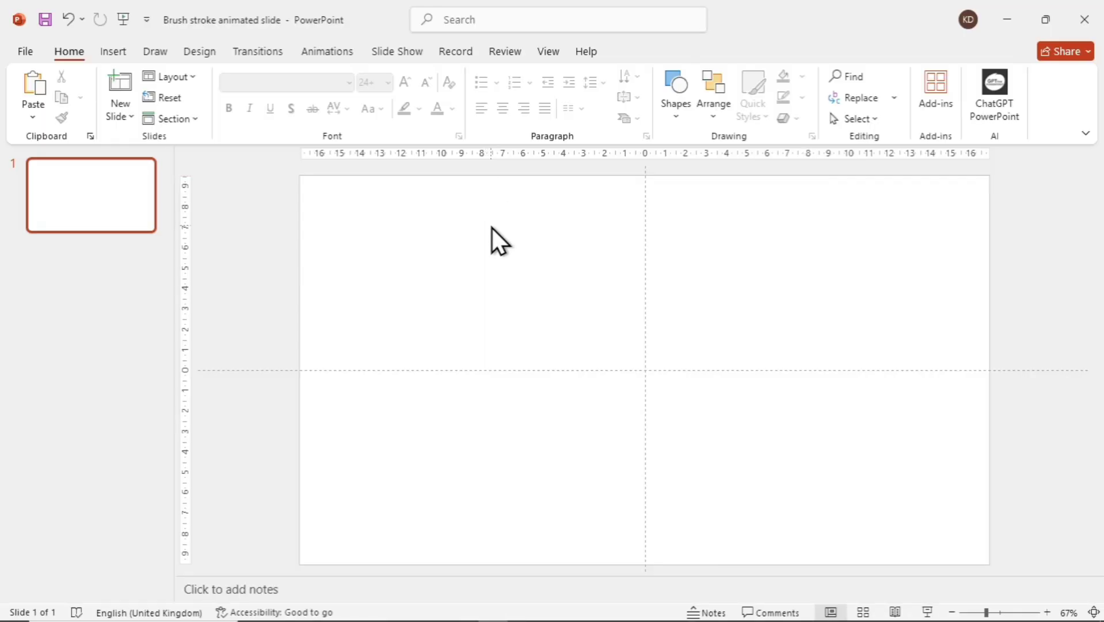
- Switch the slide background to a two-stop gradient fill, removing the middle colour stop
right_click(491, 228)
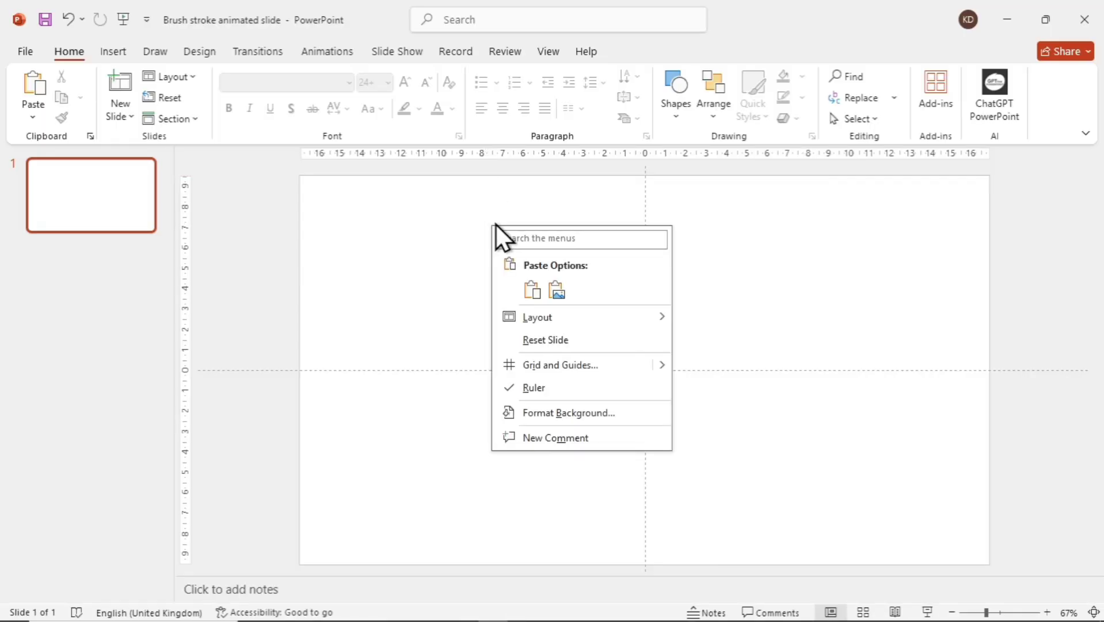
click(543, 415)
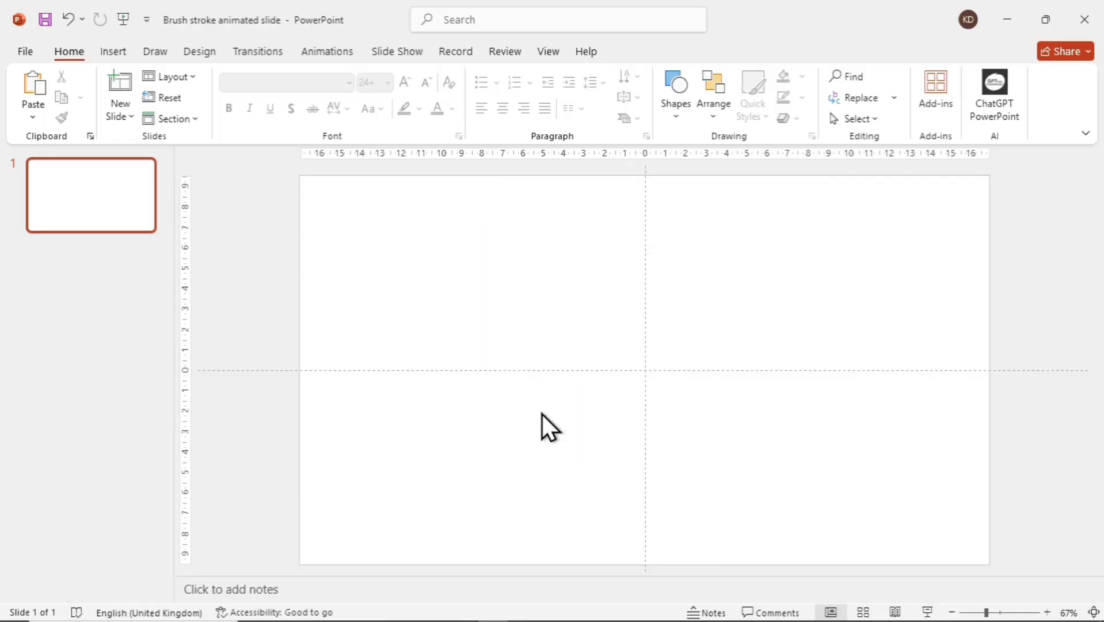
click(908, 275)
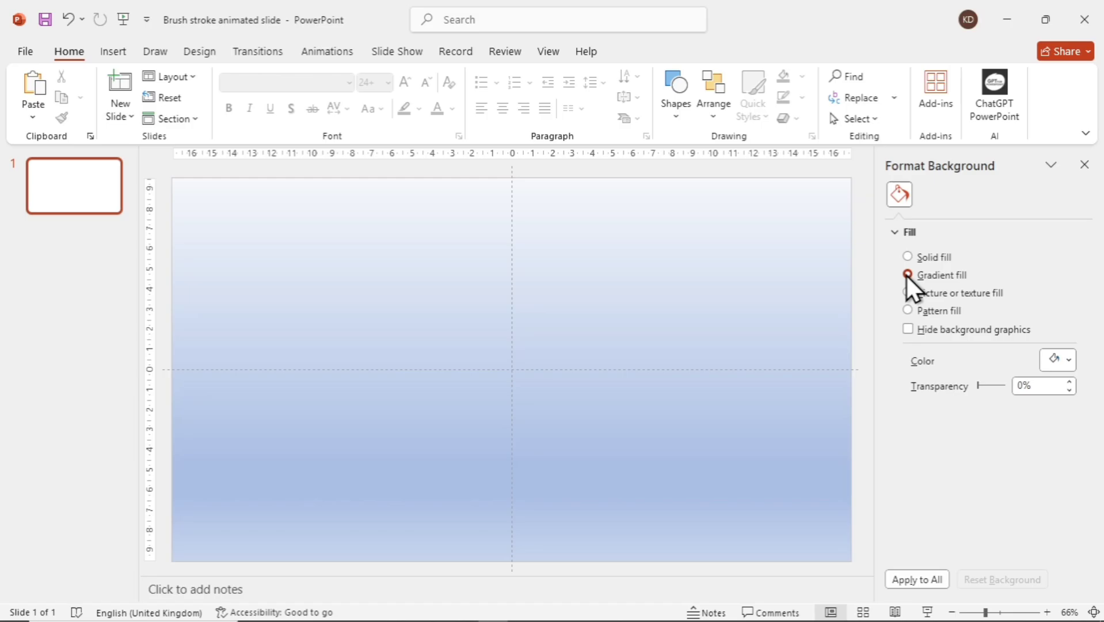
drag(989, 480, 998, 480)
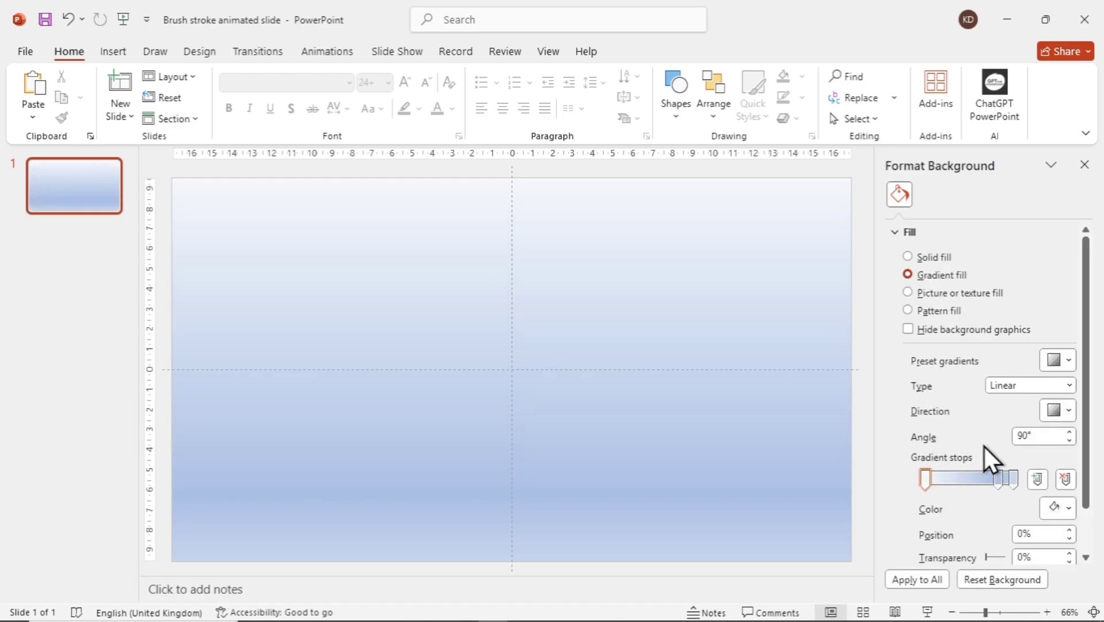
click(1026, 437)
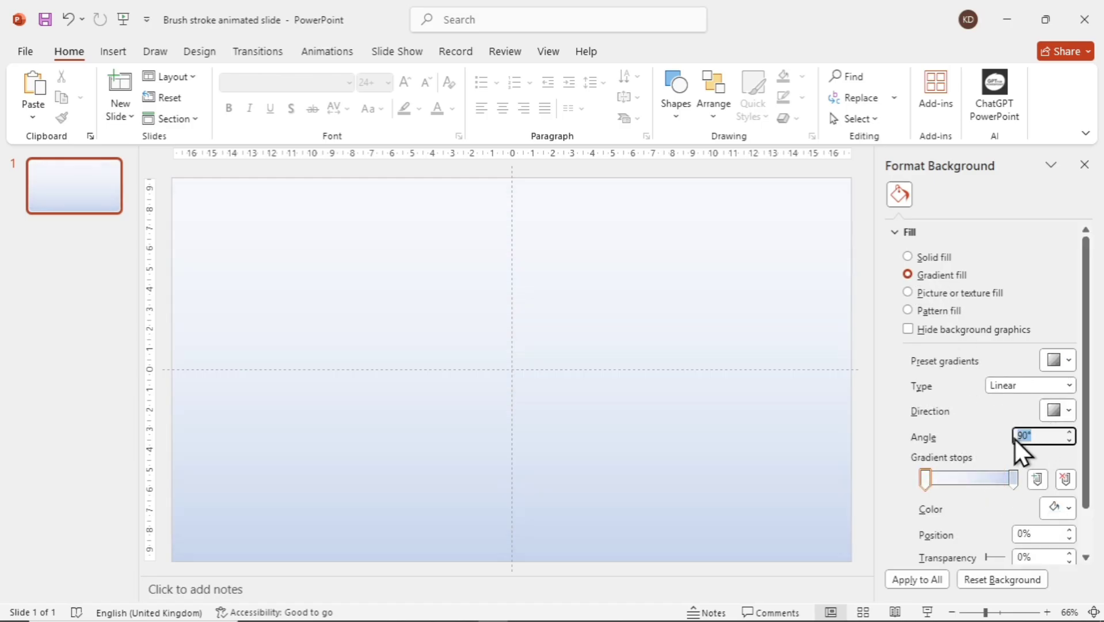
text(45)
- Colour the gradient's start stop light tan and its end stop white
click(927, 477)
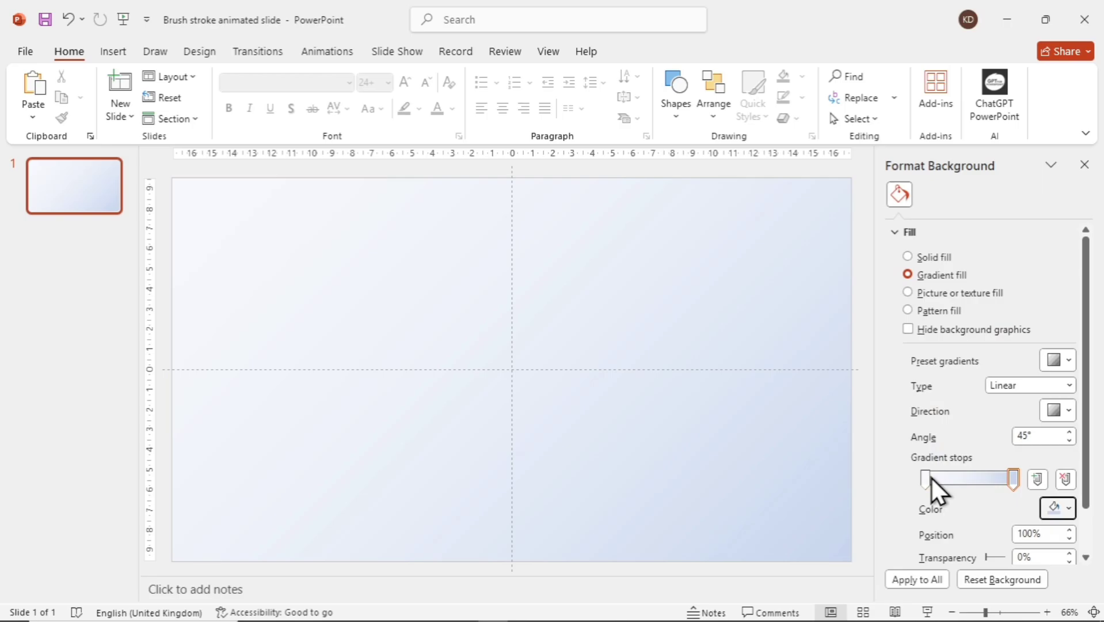
click(1066, 506)
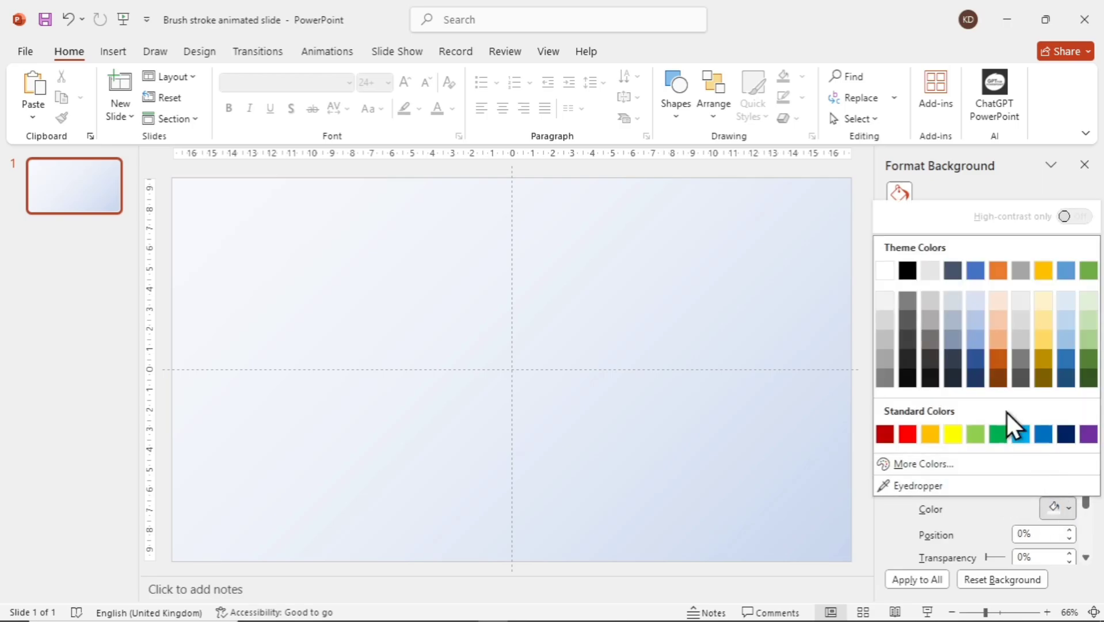
click(929, 272)
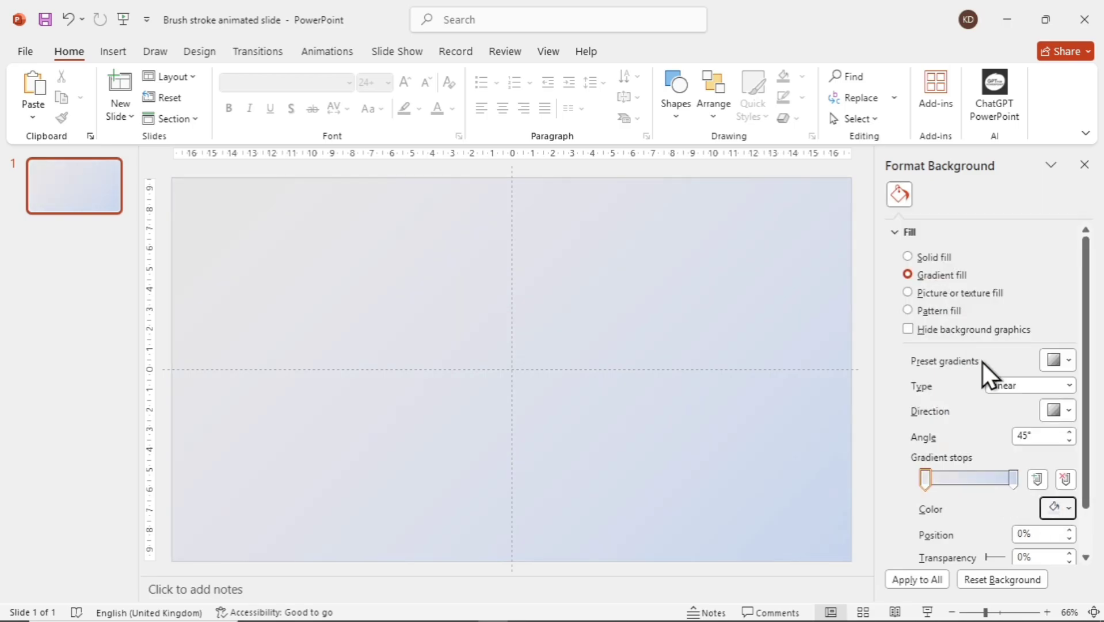
click(1016, 481)
click(1067, 510)
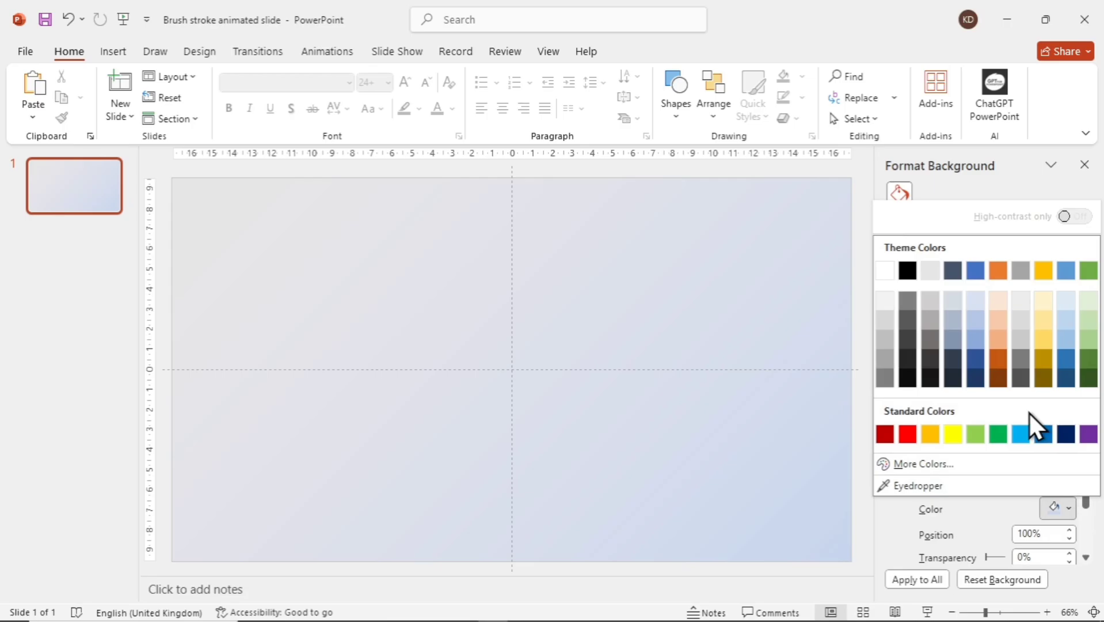
click(886, 271)
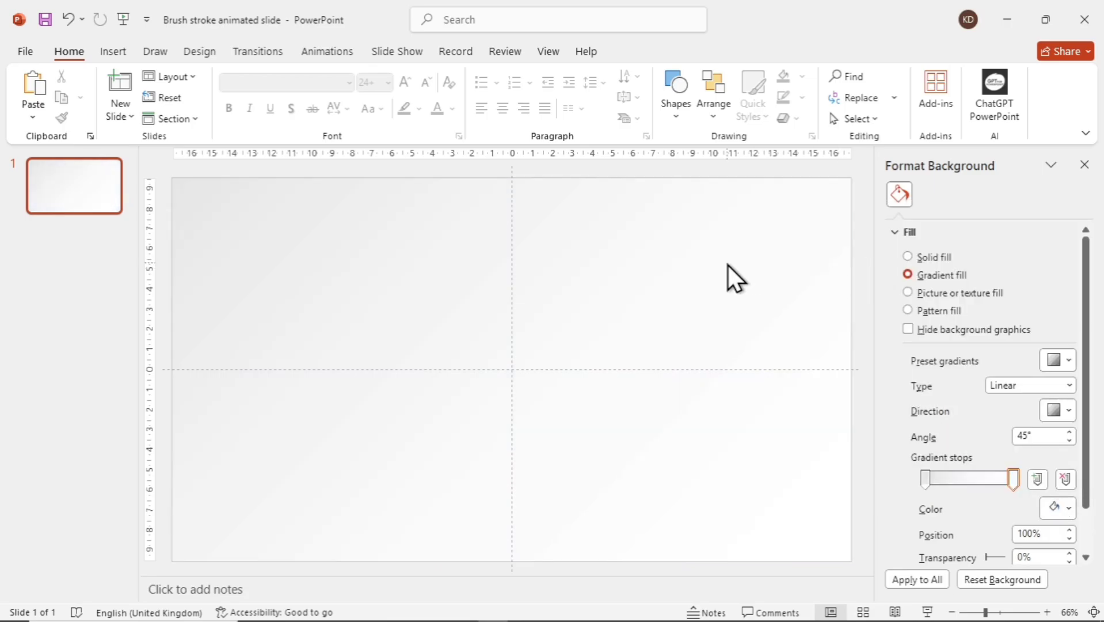
- Add a text box near the top left reading 'Costa Rica' and select its text
click(113, 52)
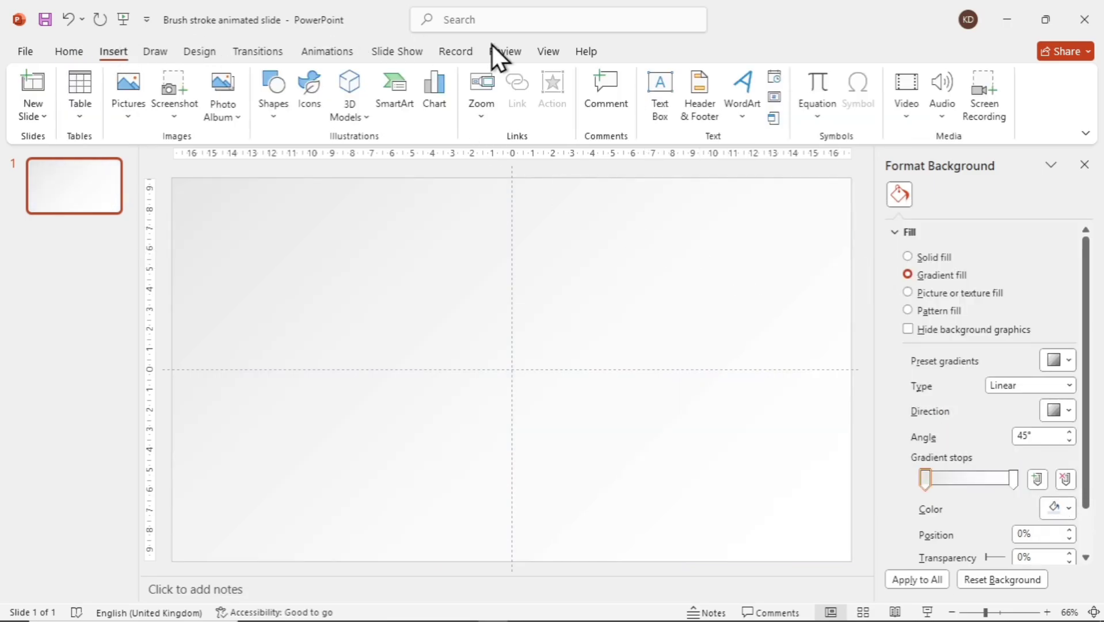
click(663, 97)
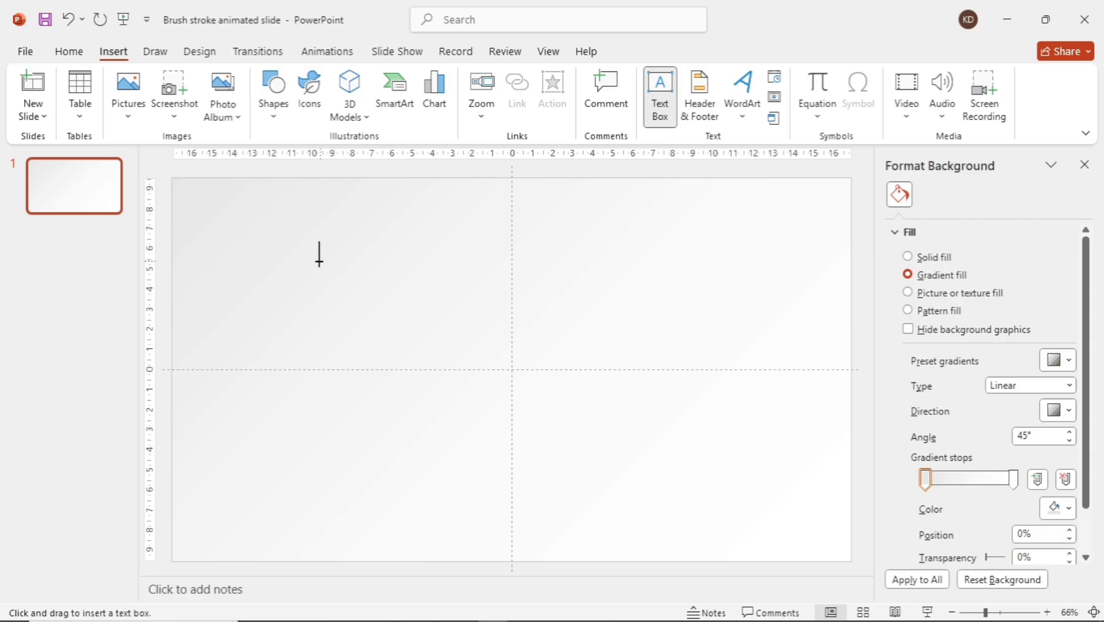
drag(251, 235, 432, 291)
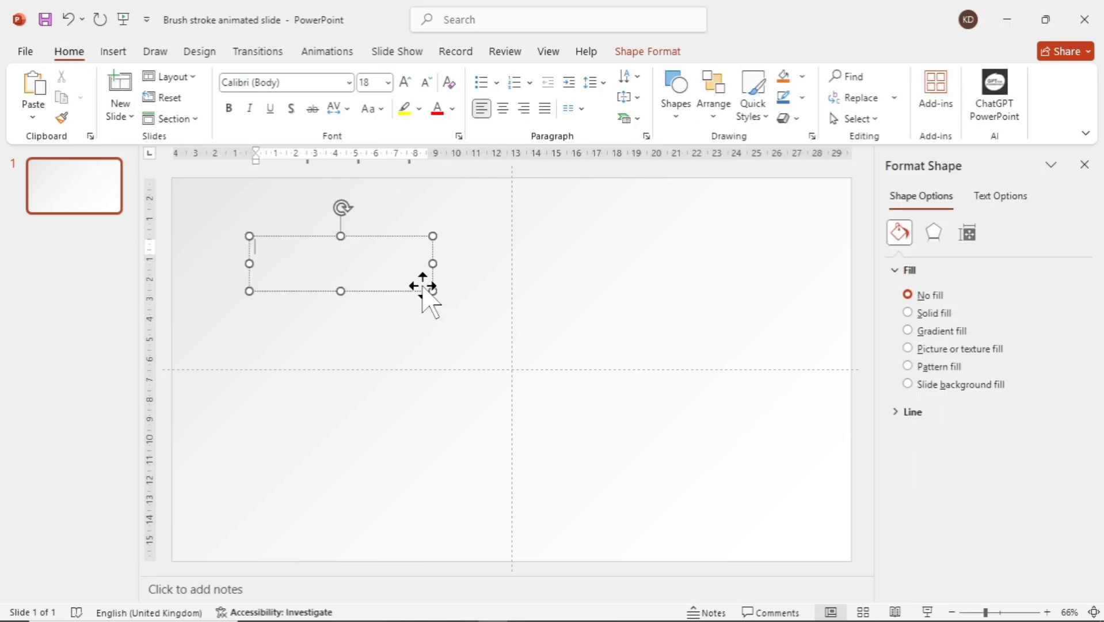
text(Costa)
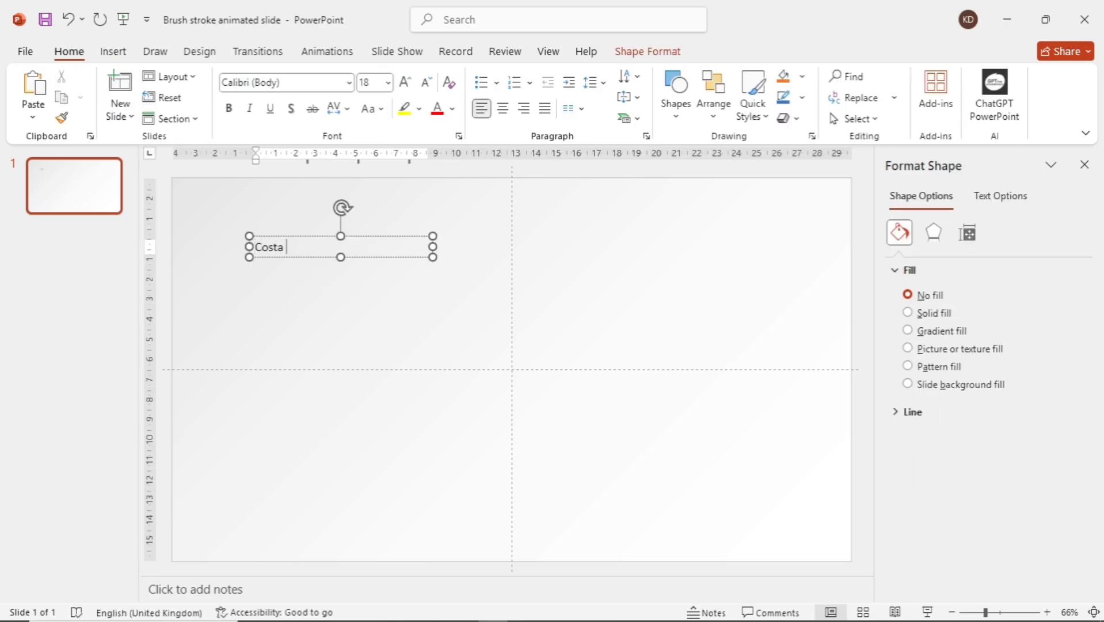
text(Rica)
key(ctrl+a)
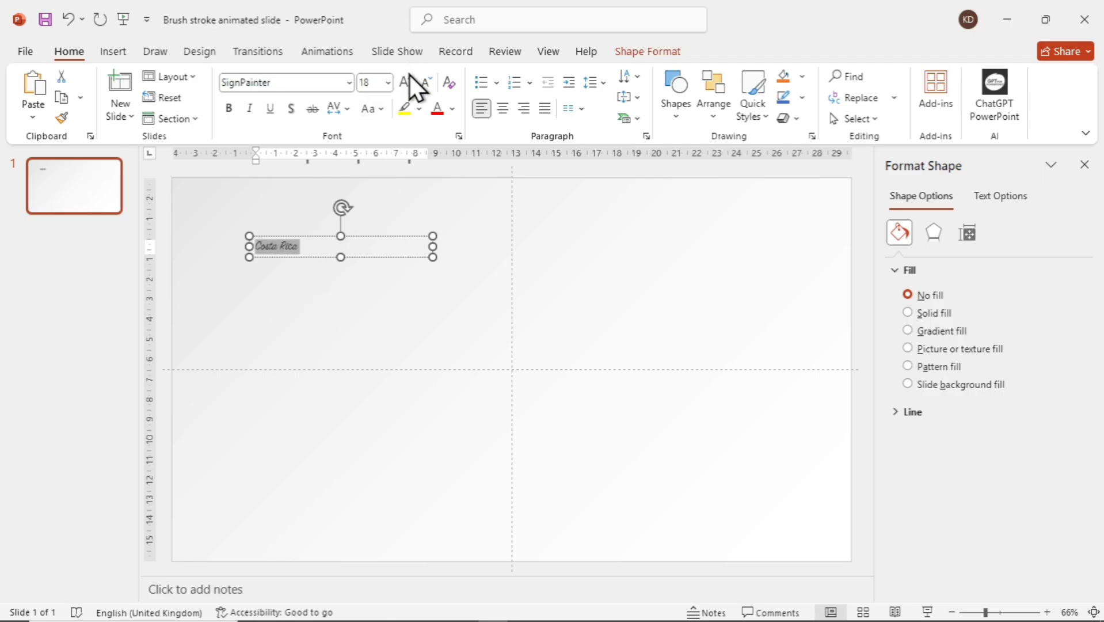
- Enlarge the title to 96 pt and widen its box so 'Costa Rica' fits on one line
click(408, 82)
click(409, 82)
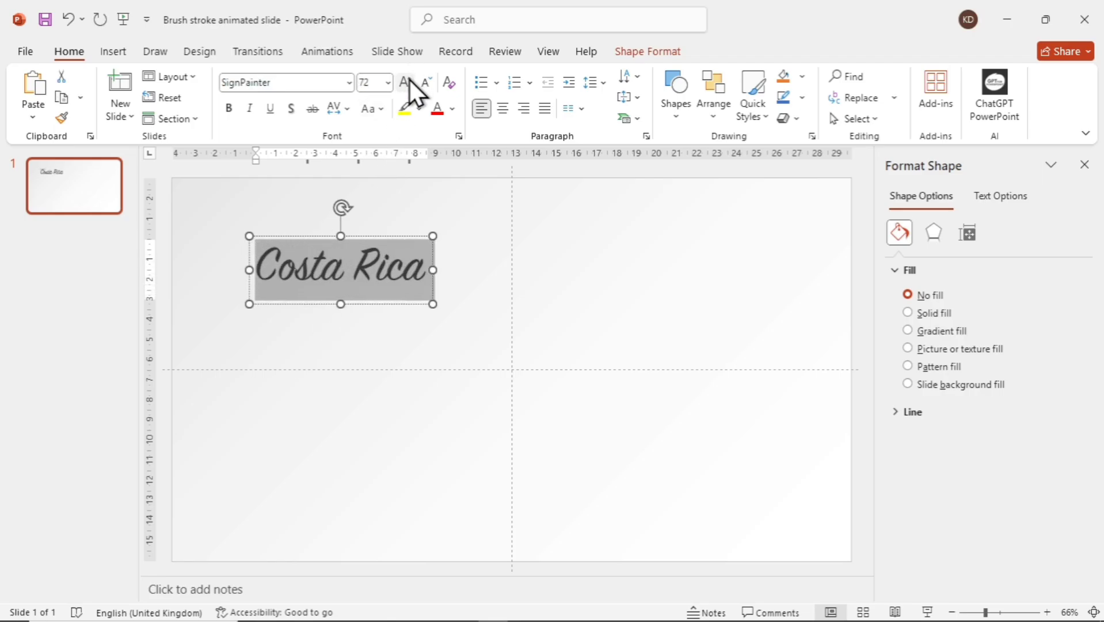
click(409, 82)
click(409, 82)
click(438, 323)
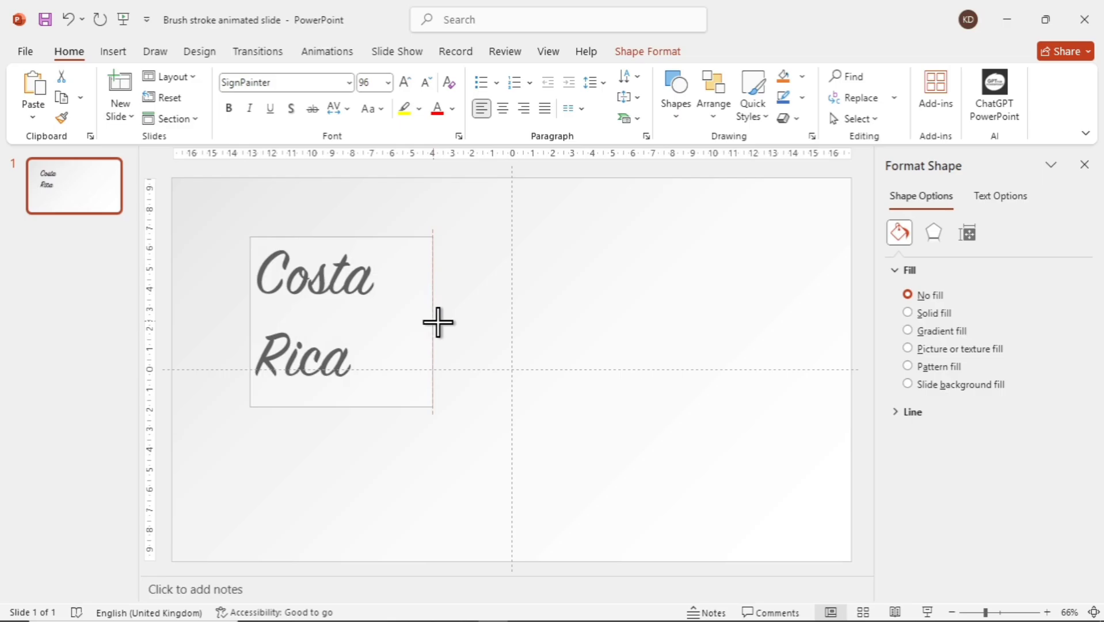
drag(438, 323, 545, 285)
mouse_move(526, 235)
mouse_down()
mouse_move(480, 268)
mouse_move(233, 276)
mouse_up()
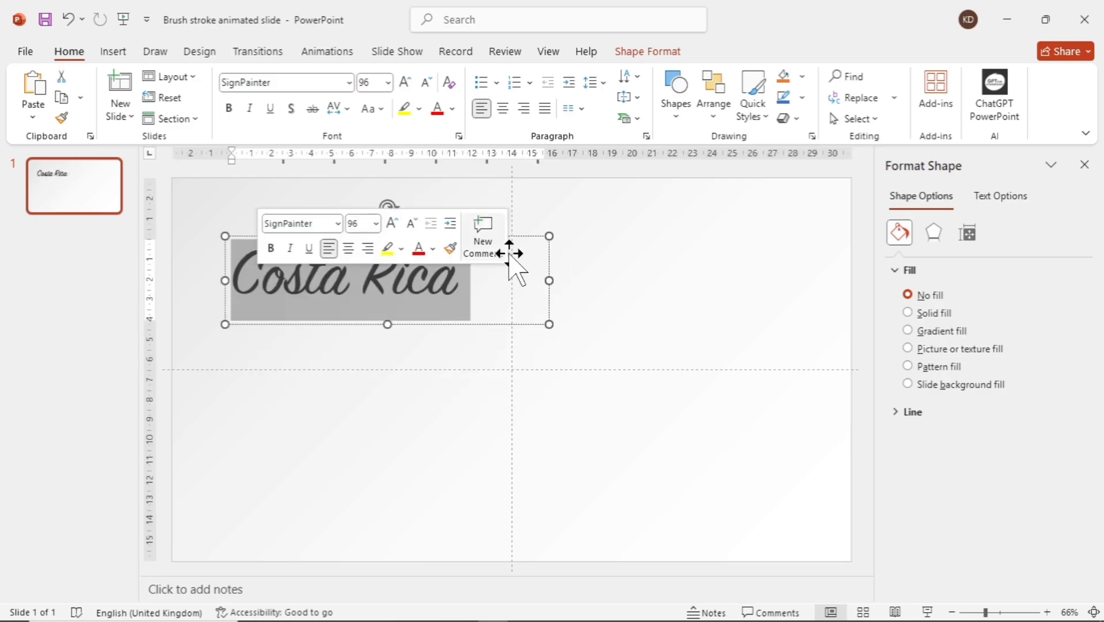
- Give the title text a gradient fill with a purple end colour
click(1015, 197)
click(933, 330)
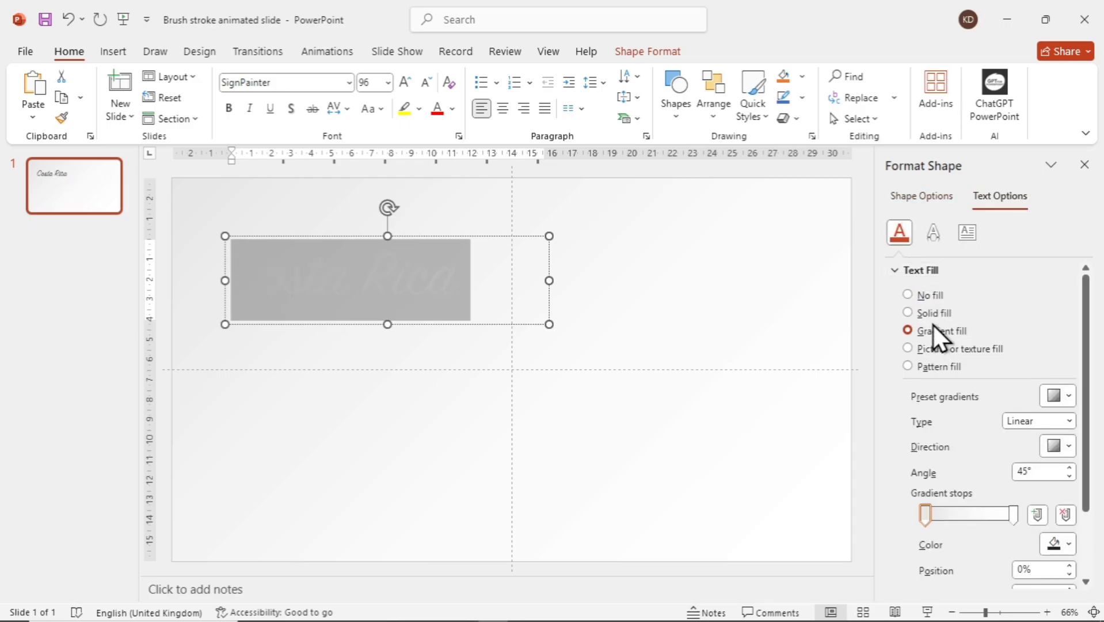
click(1015, 516)
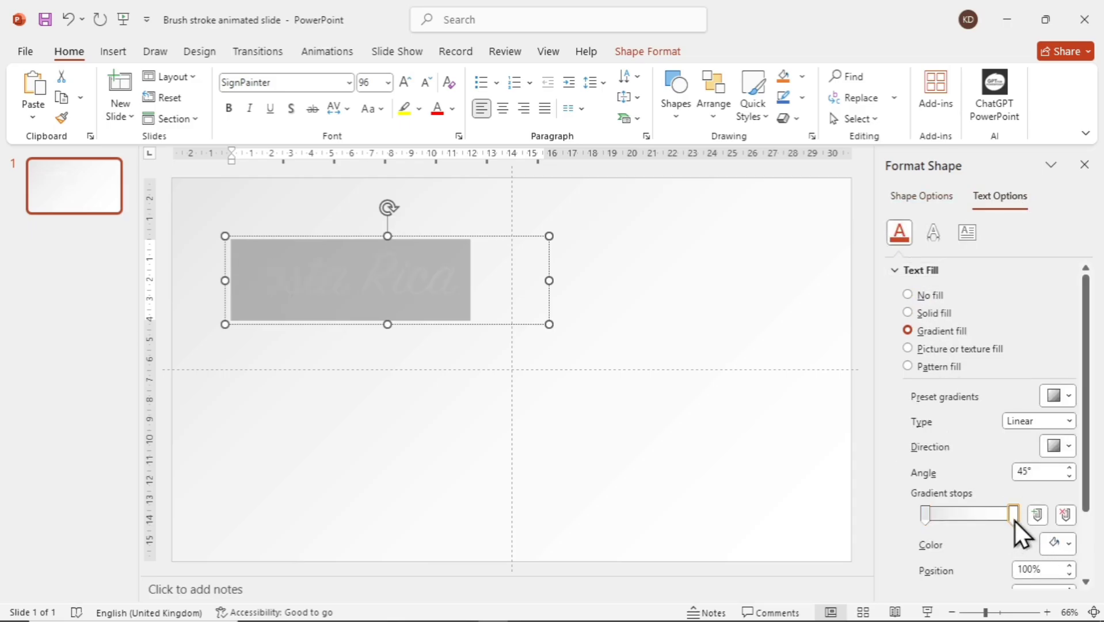
click(1067, 542)
click(931, 499)
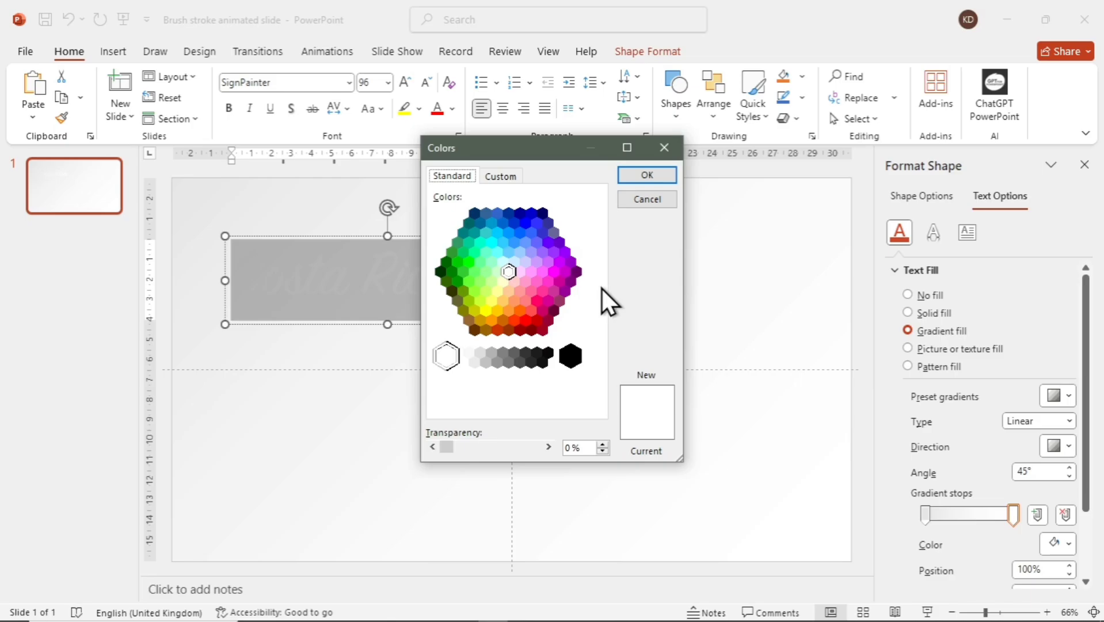
click(571, 271)
click(647, 175)
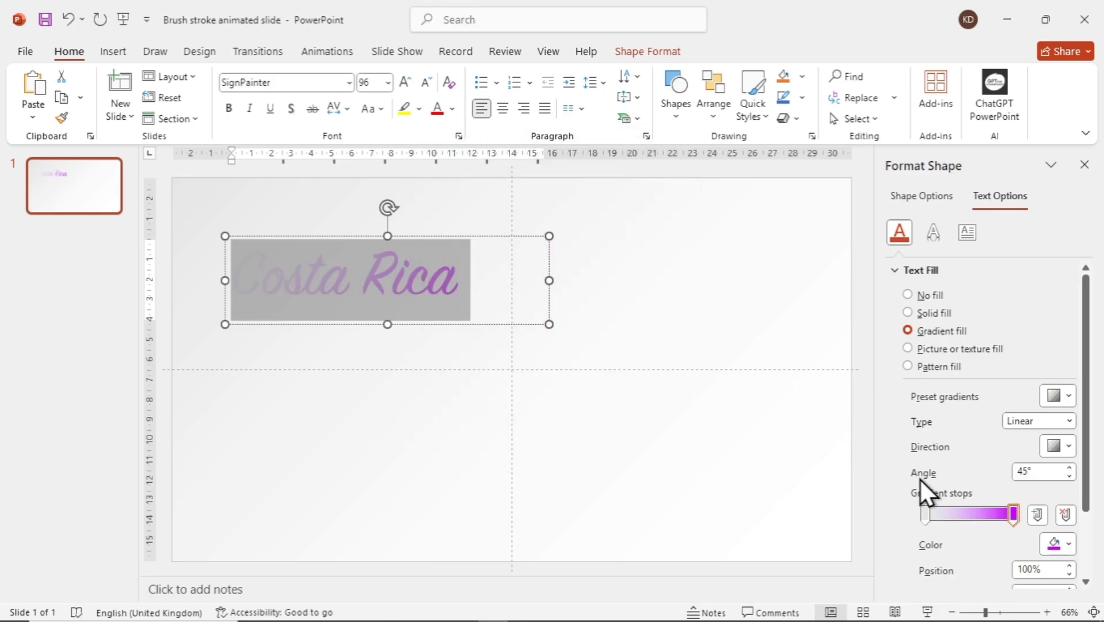
- Set the title gradient's starting colour to pink
click(926, 516)
click(1068, 544)
click(931, 499)
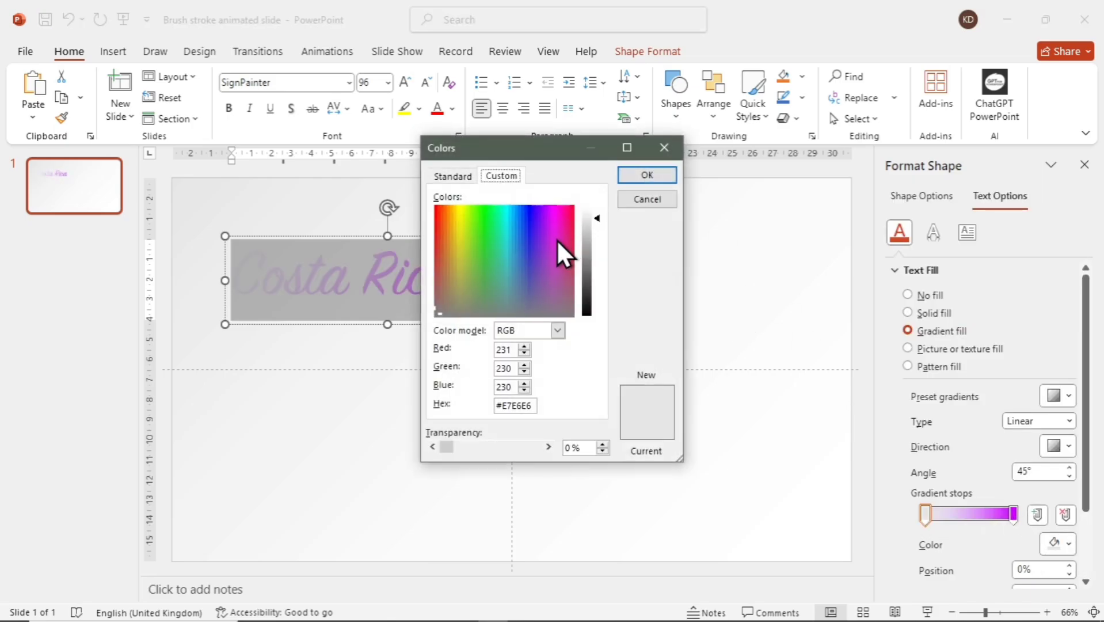
click(556, 240)
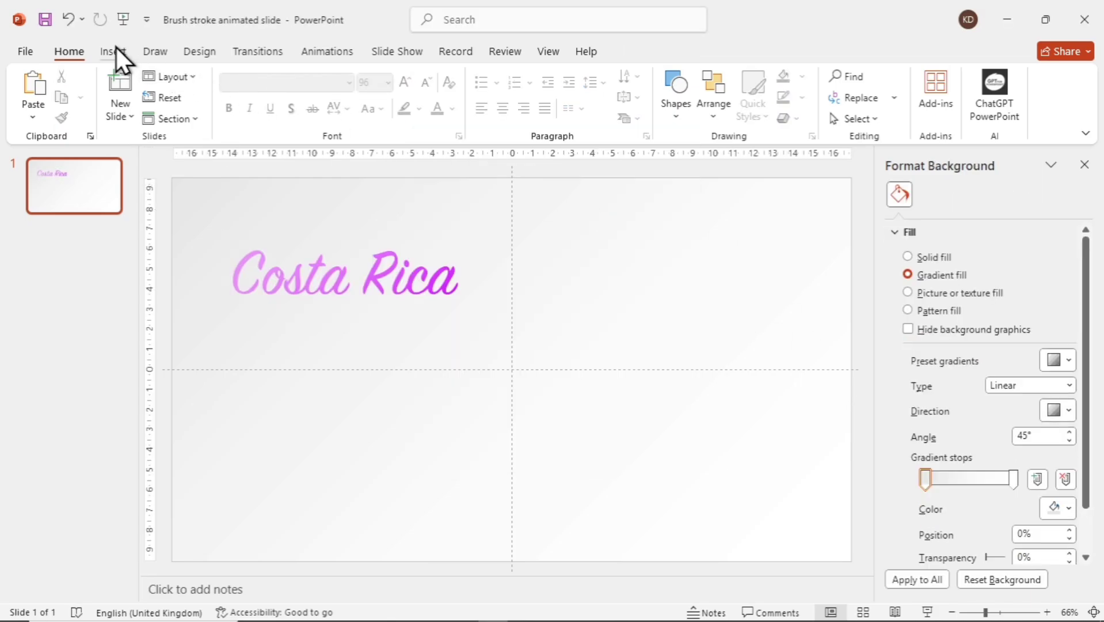
- Add a body text box below the title with two paragraphs of Lorem ipsum placeholder text
click(113, 51)
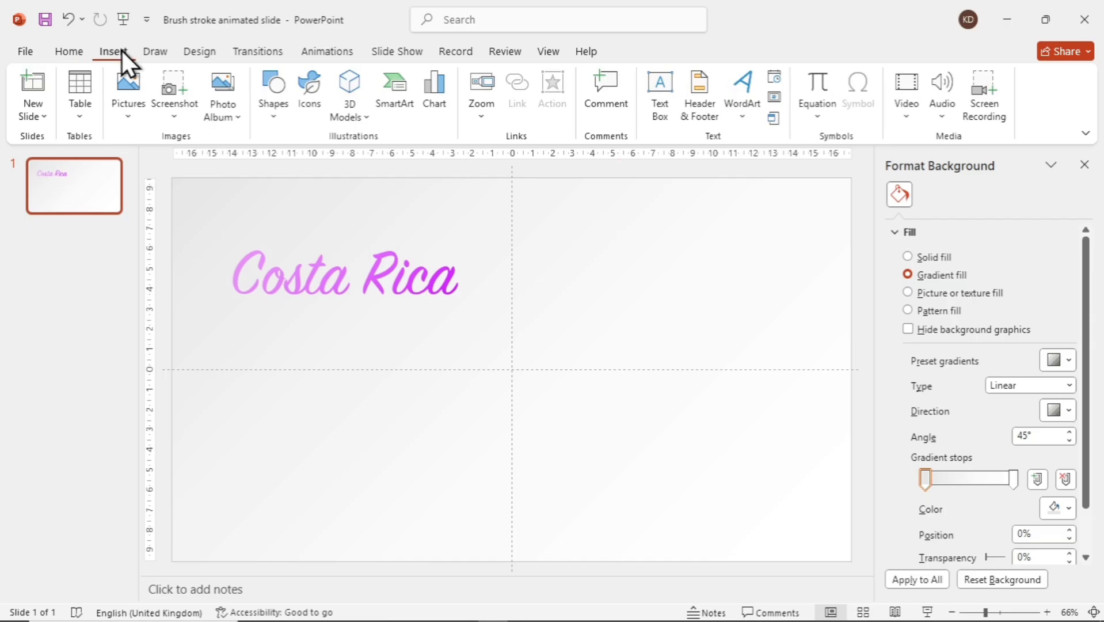
click(661, 85)
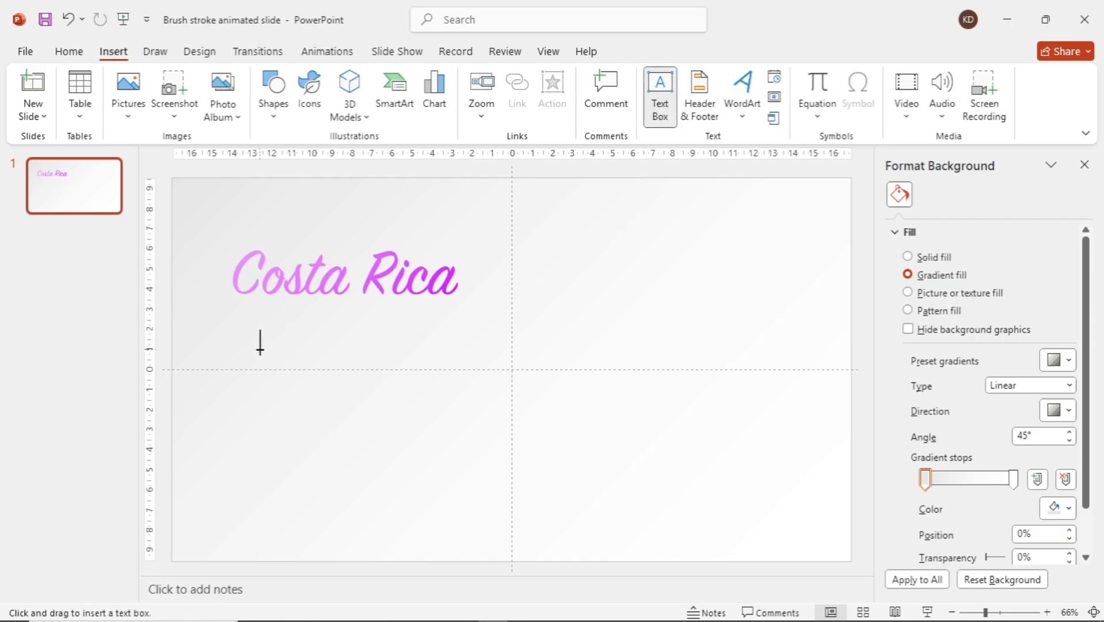
drag(227, 336, 478, 482)
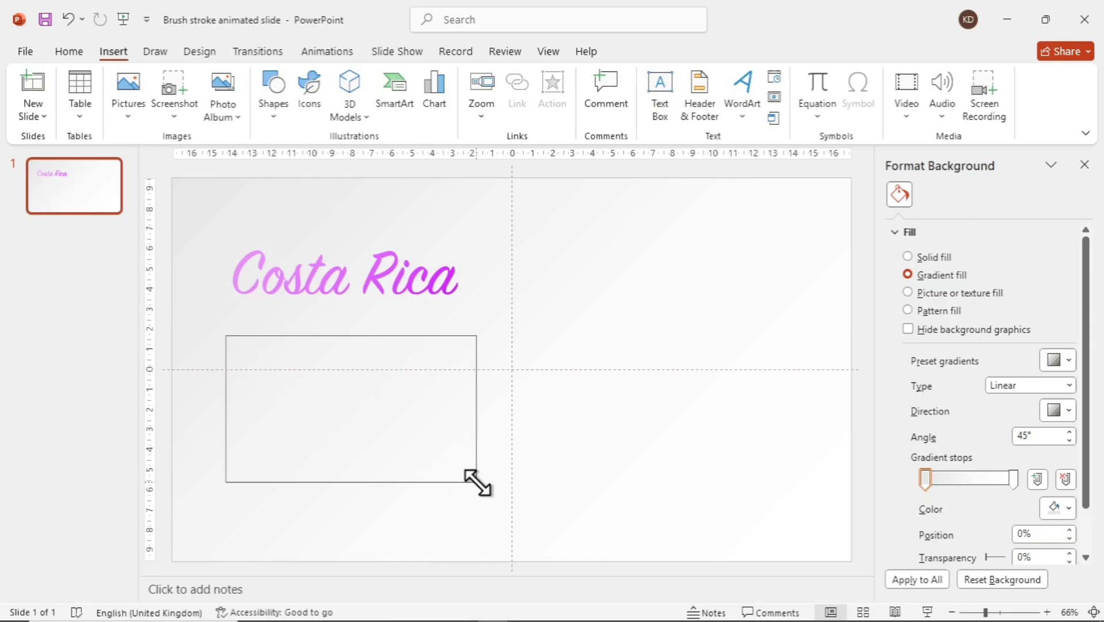
text(=)
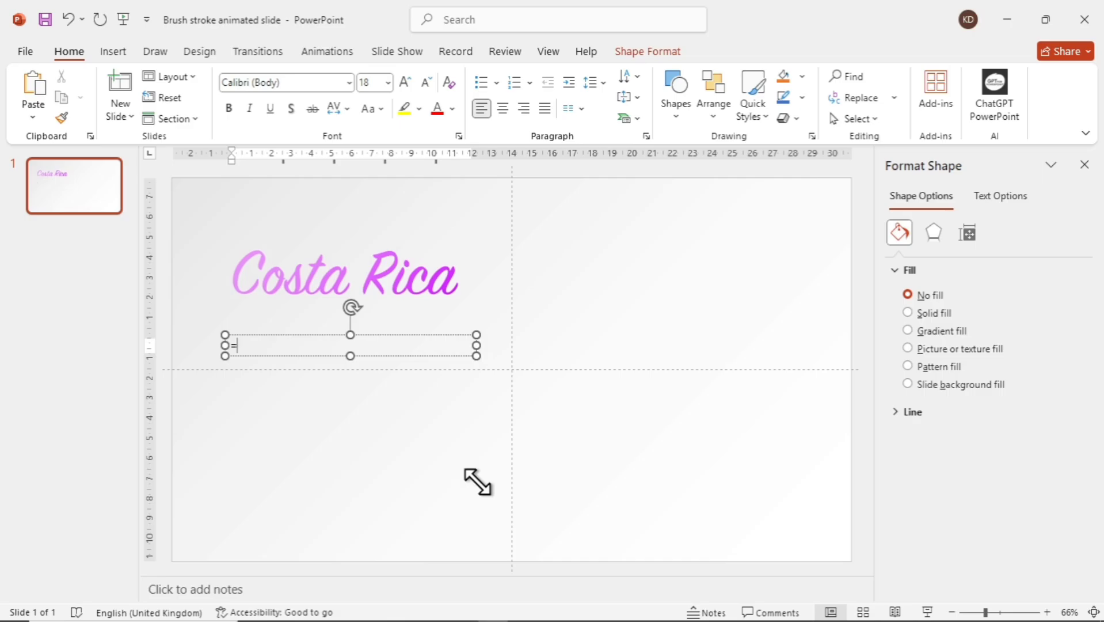
text(Lorem(1)
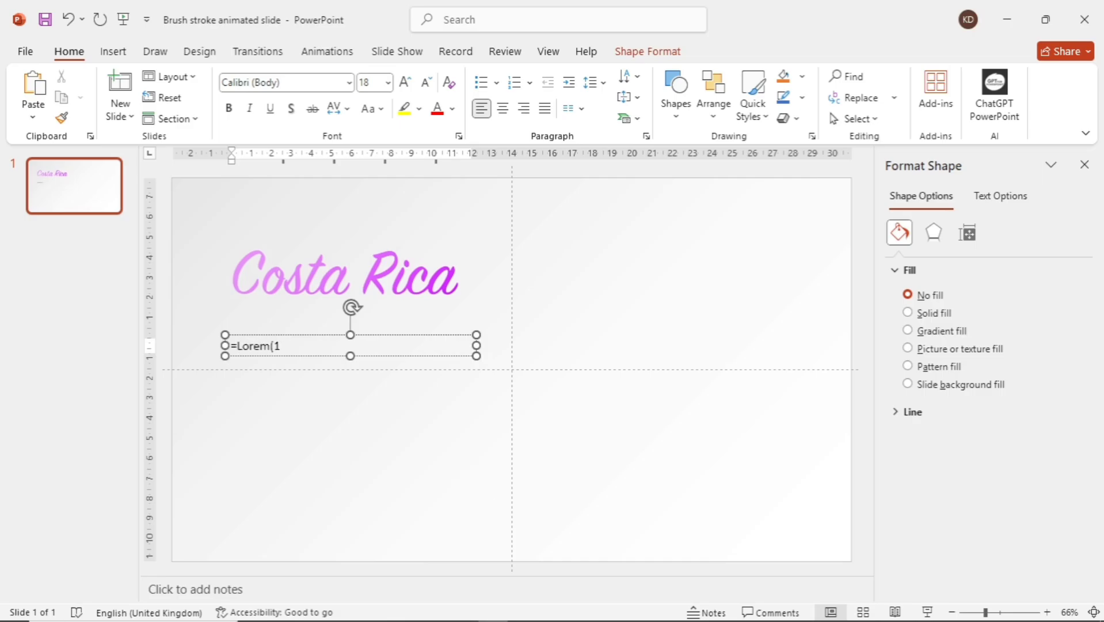
key(Return)
click(269, 376)
key(Return)
key(Return)
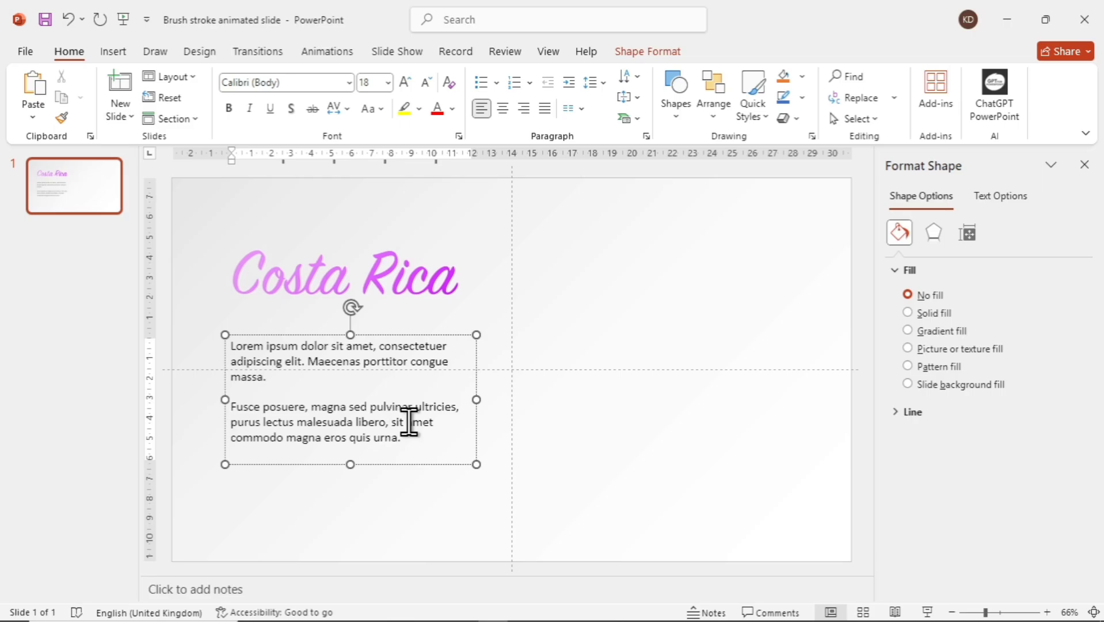
- Set all the body text to Montserrat at 16 pt
drag(423, 437, 220, 323)
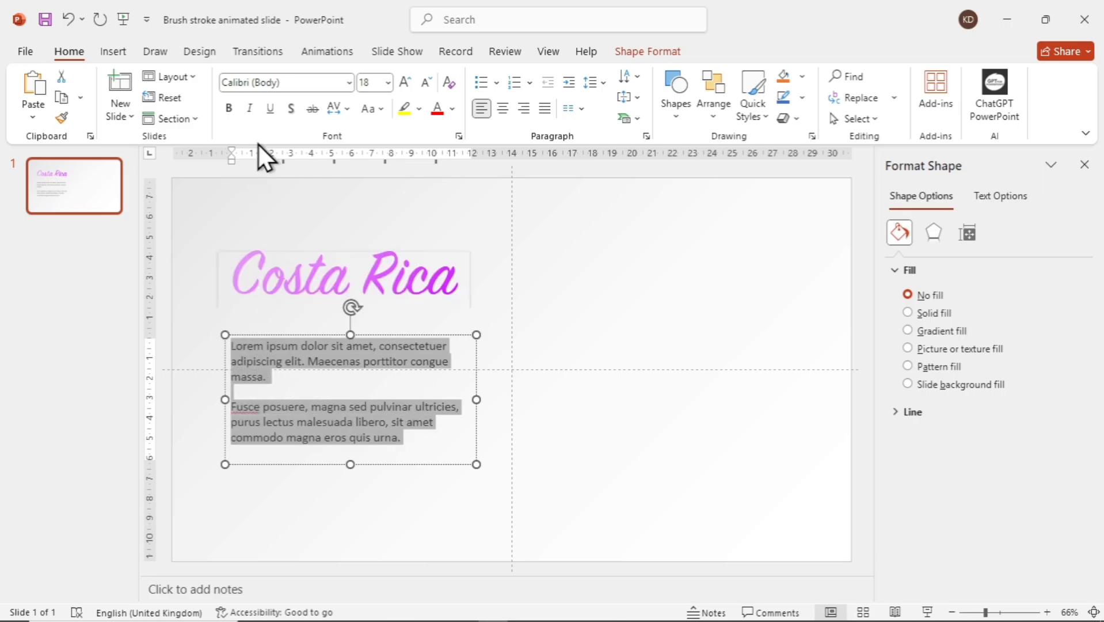
click(424, 82)
click(348, 81)
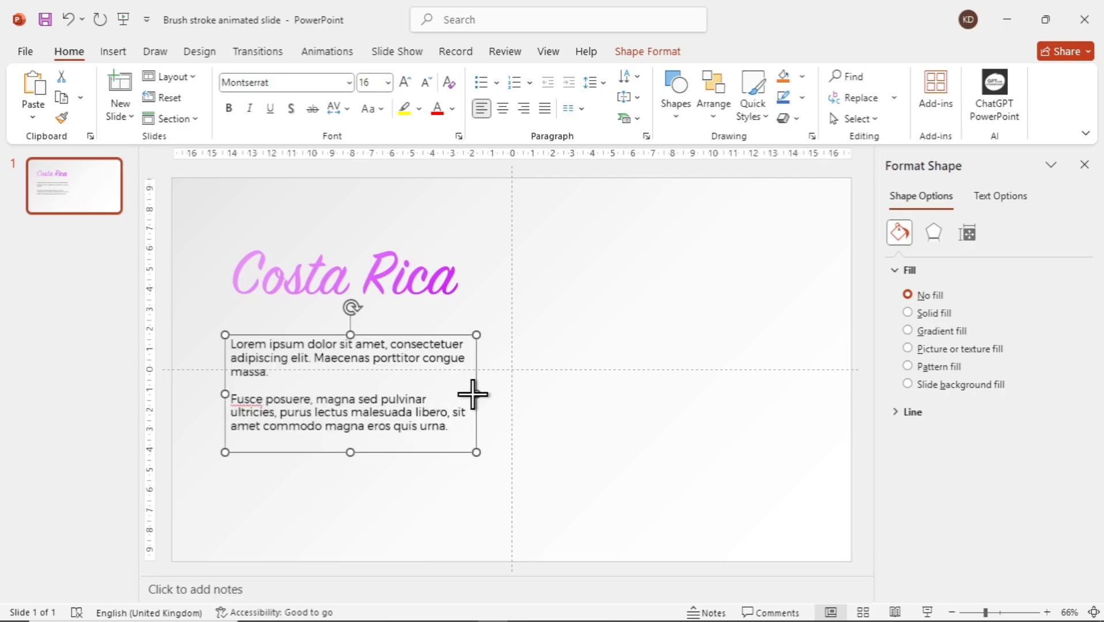
- Widen the body box and line the Costa Rica title up on its left edge
drag(476, 335, 490, 400)
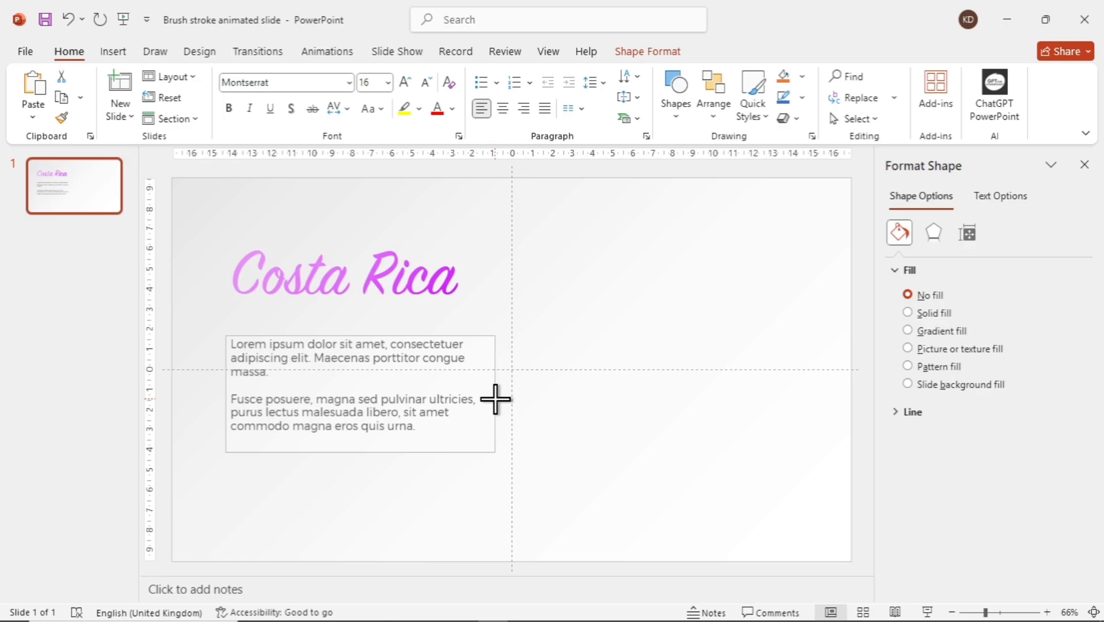
click(488, 356)
mouse_move(478, 343)
mouse_down()
mouse_move(464, 331)
mouse_move(473, 347)
mouse_up()
click(473, 285)
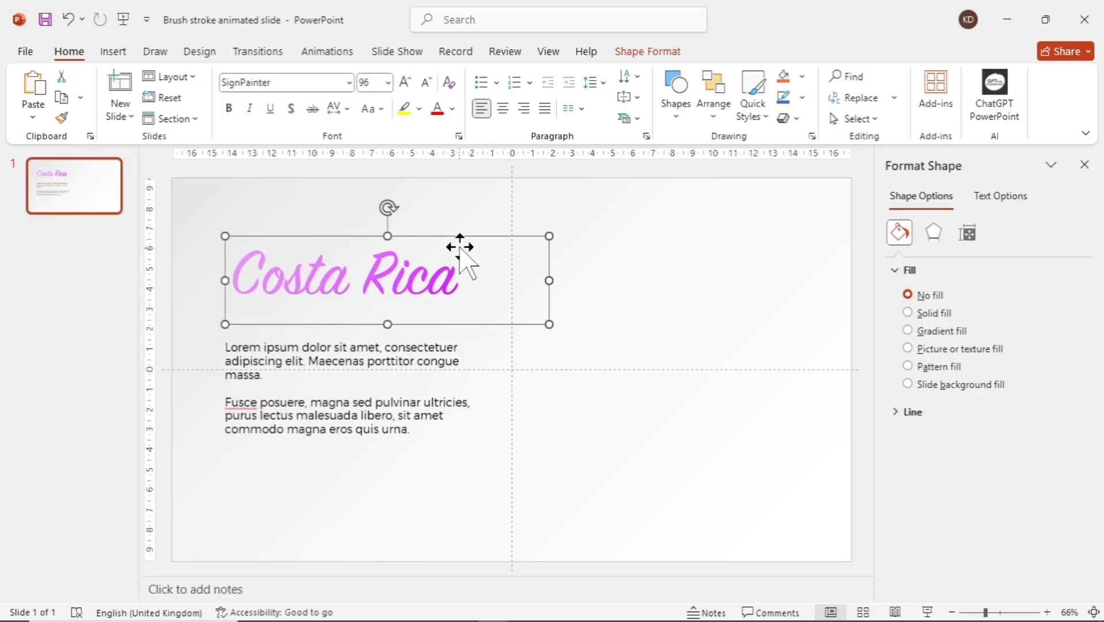
drag(457, 243, 453, 248)
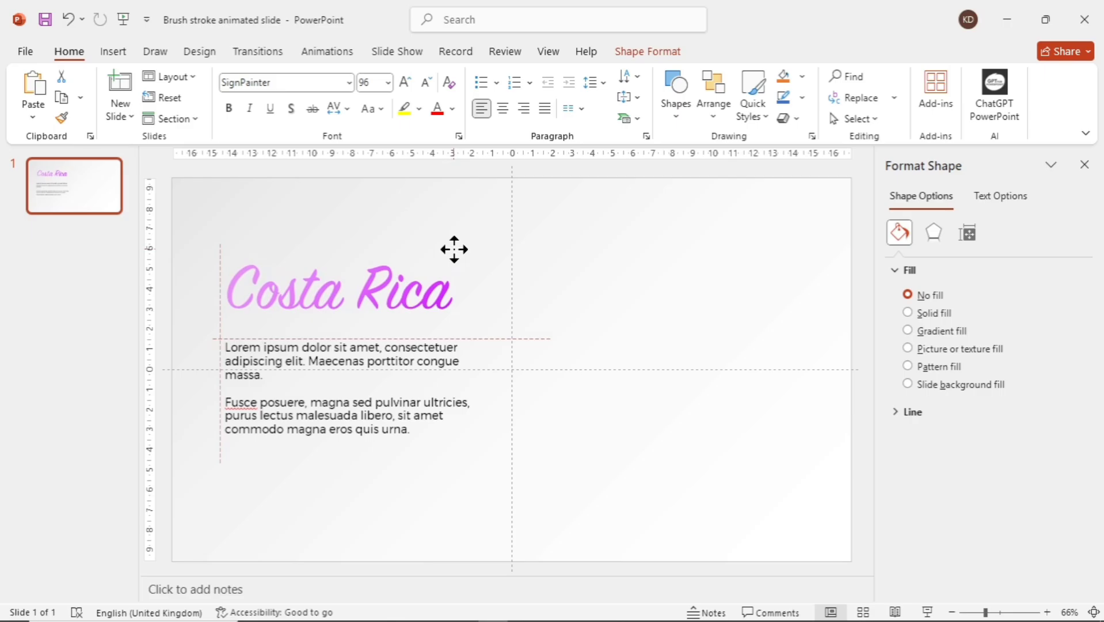
click(505, 430)
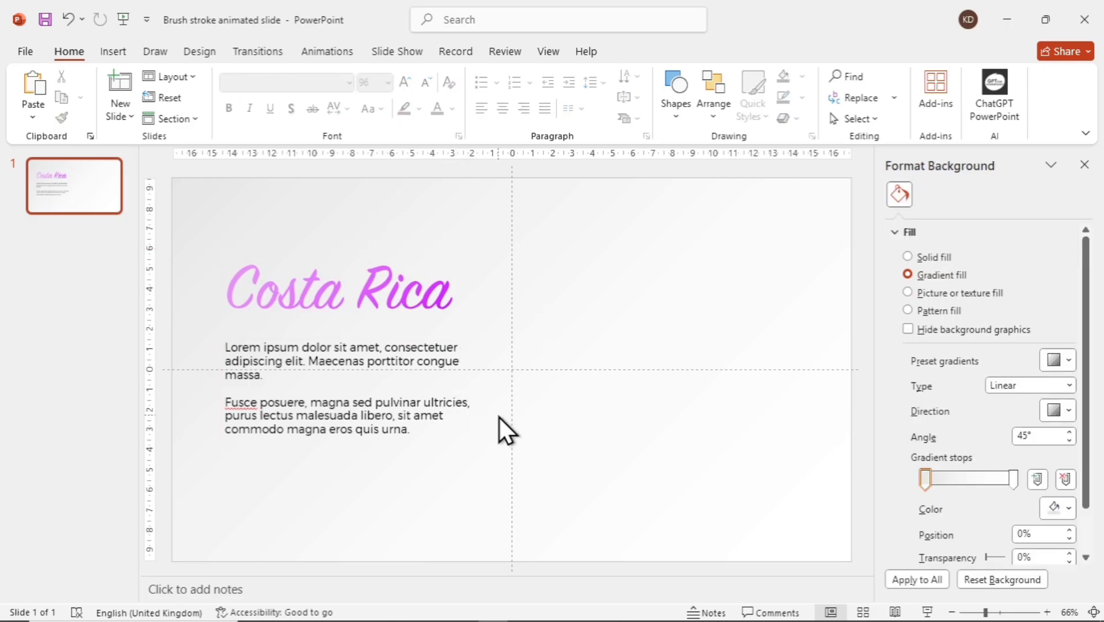
- Insert a black brush-stroke graphic from the stock image library
click(113, 51)
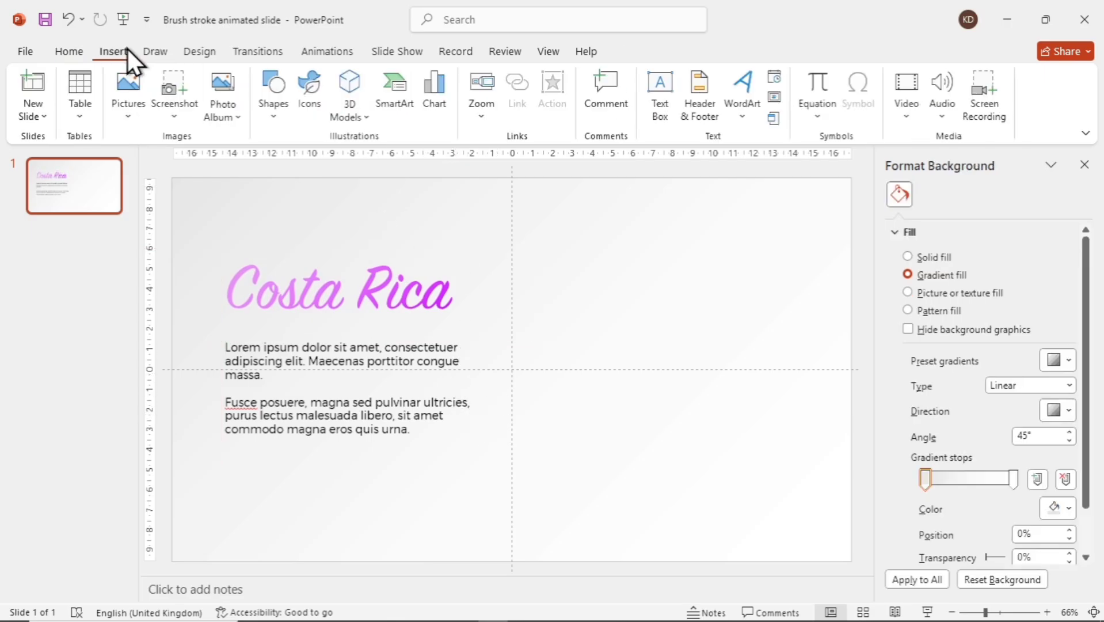
click(127, 104)
click(159, 174)
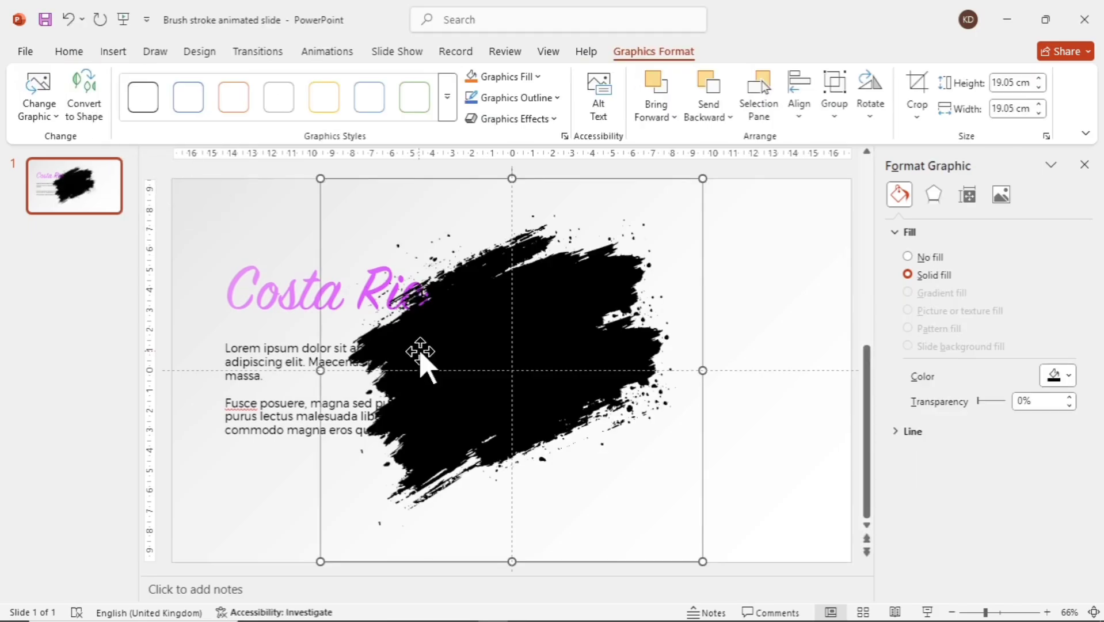
- Move the brush stroke to the slide's right half and enlarge it
drag(673, 328, 850, 319)
key(ctrl+z)
drag(705, 328, 862, 333)
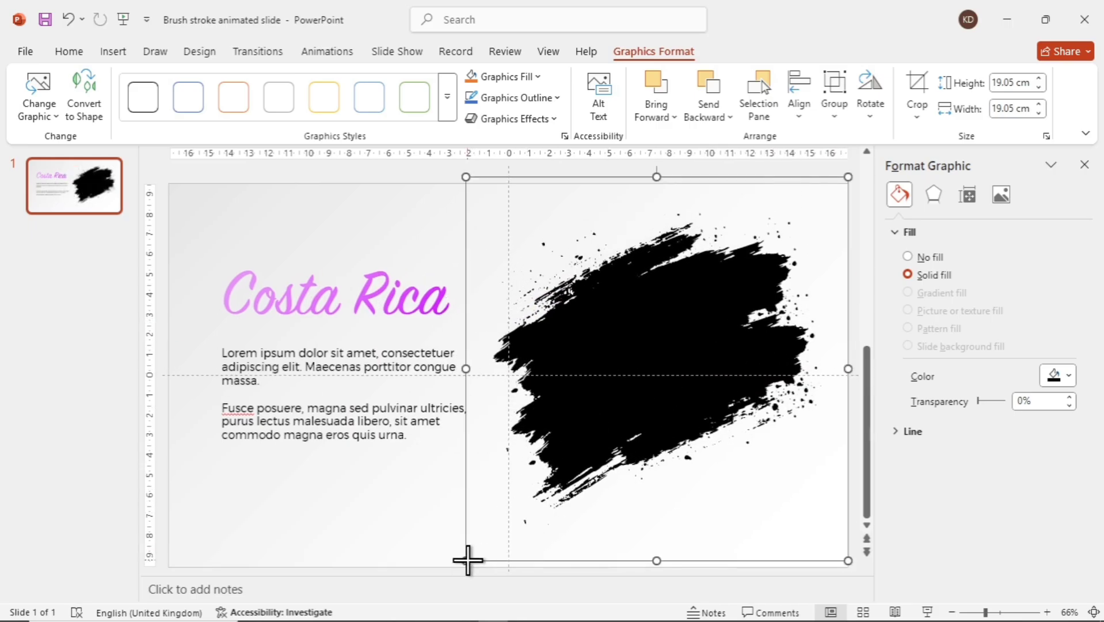
drag(466, 560, 446, 570)
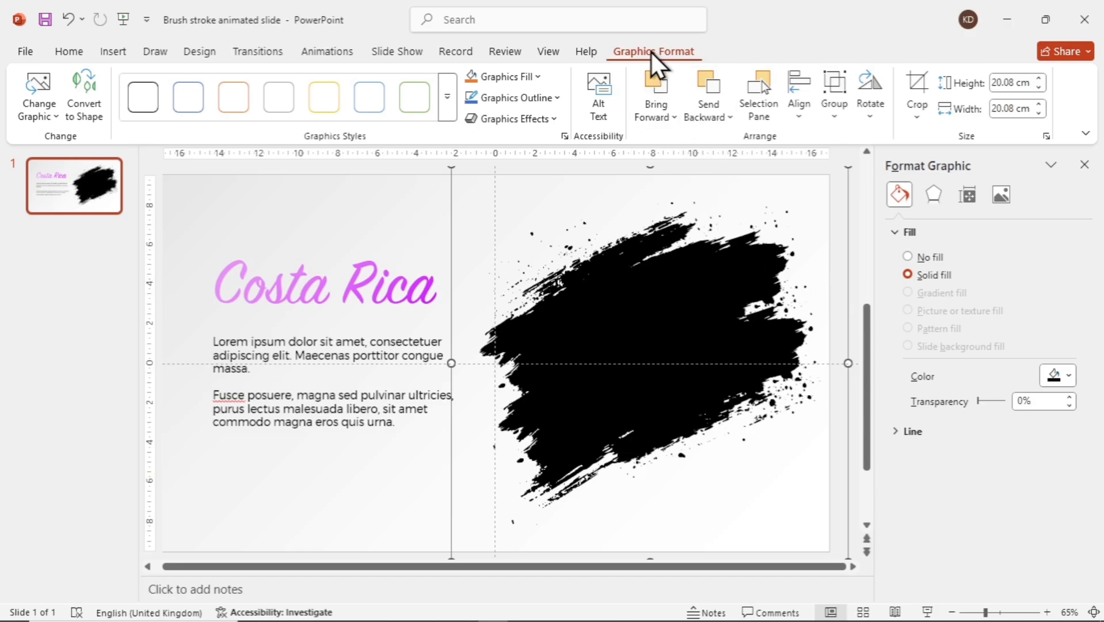
- Convert the brush stroke to a shape and fill it with the landscape train photo from file
click(79, 85)
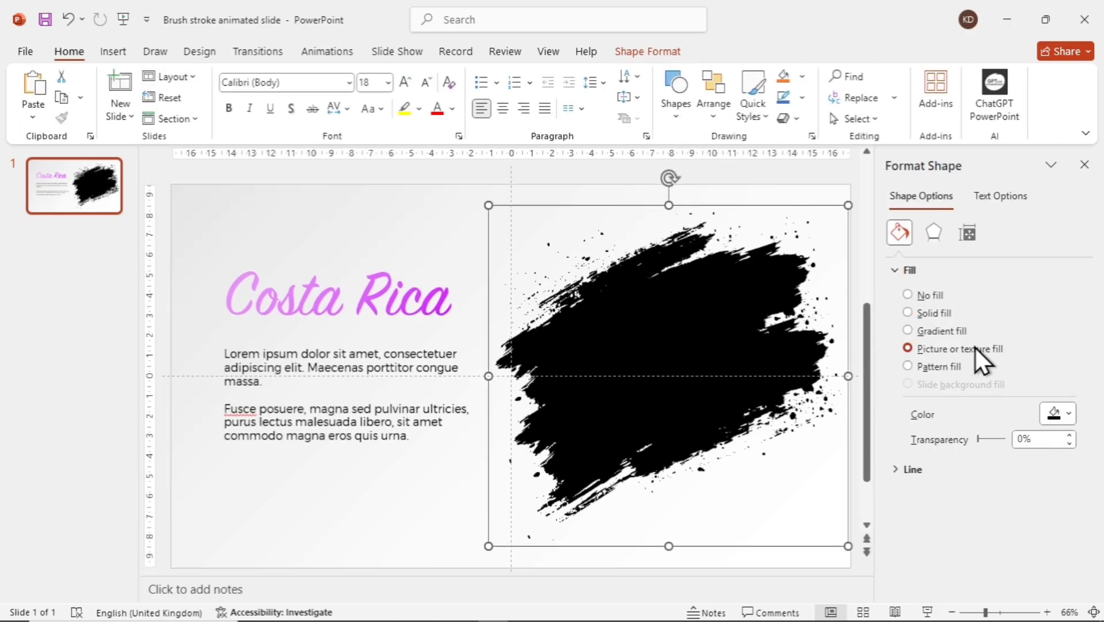
click(957, 347)
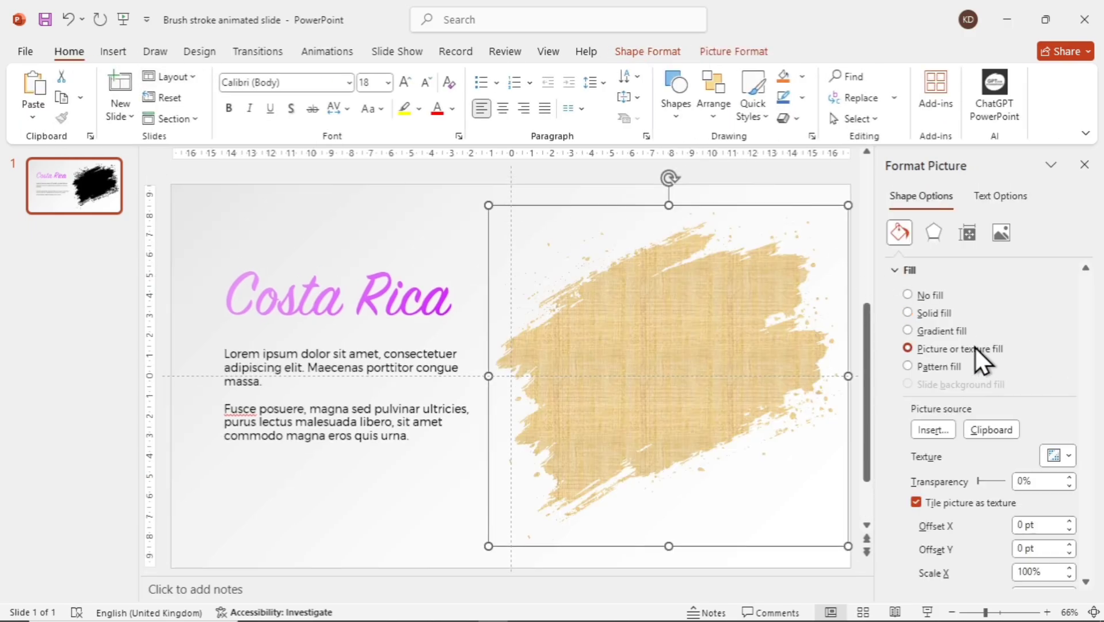
click(933, 431)
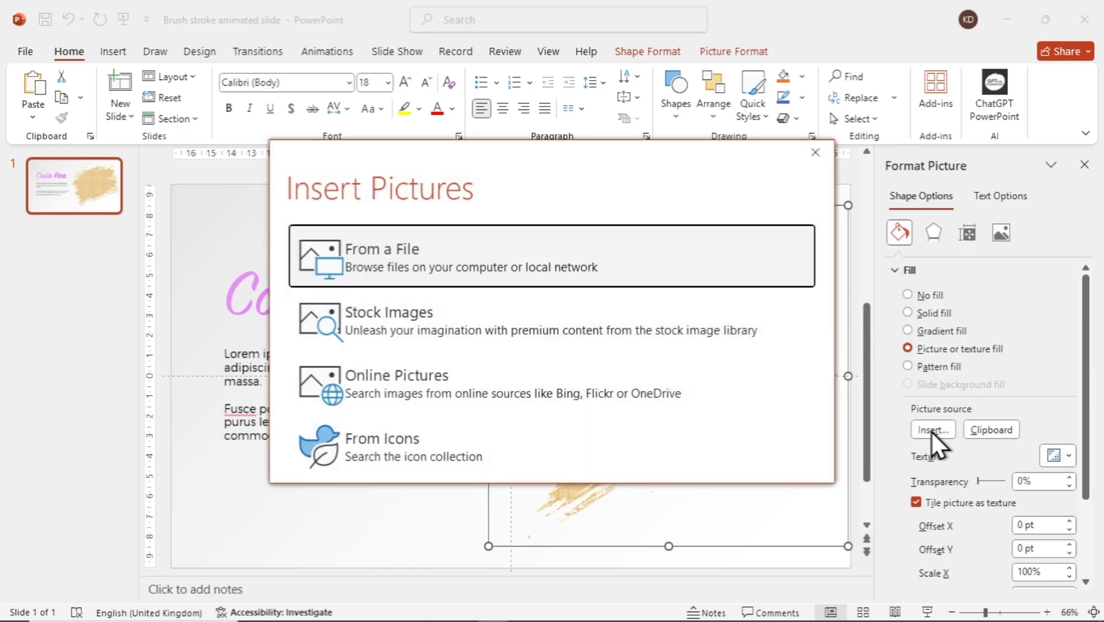
click(538, 253)
click(186, 215)
click(402, 358)
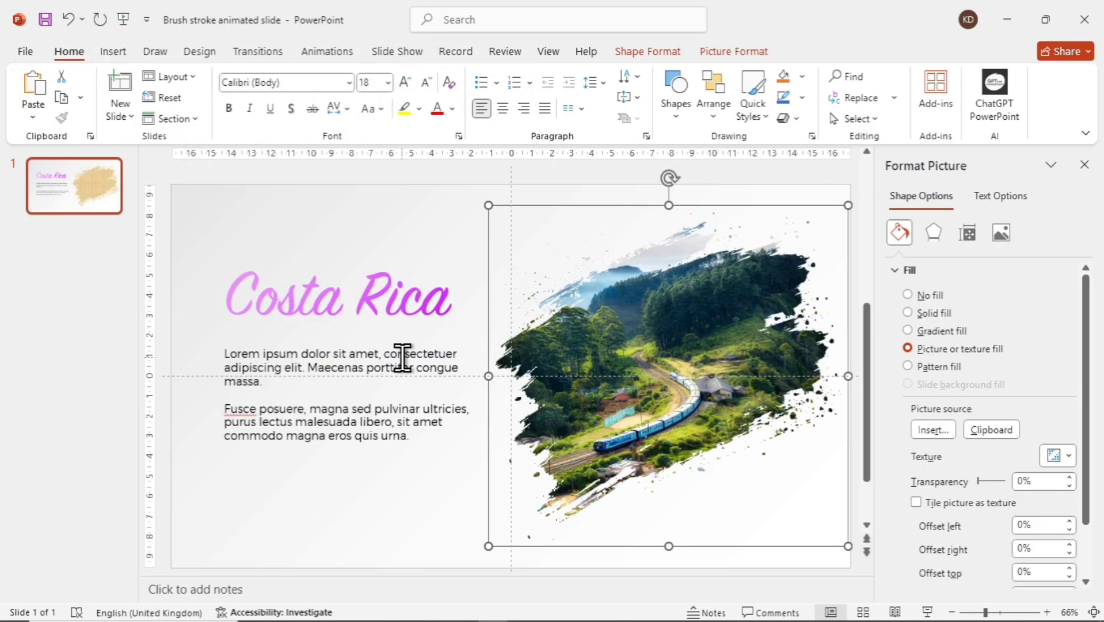
click(293, 207)
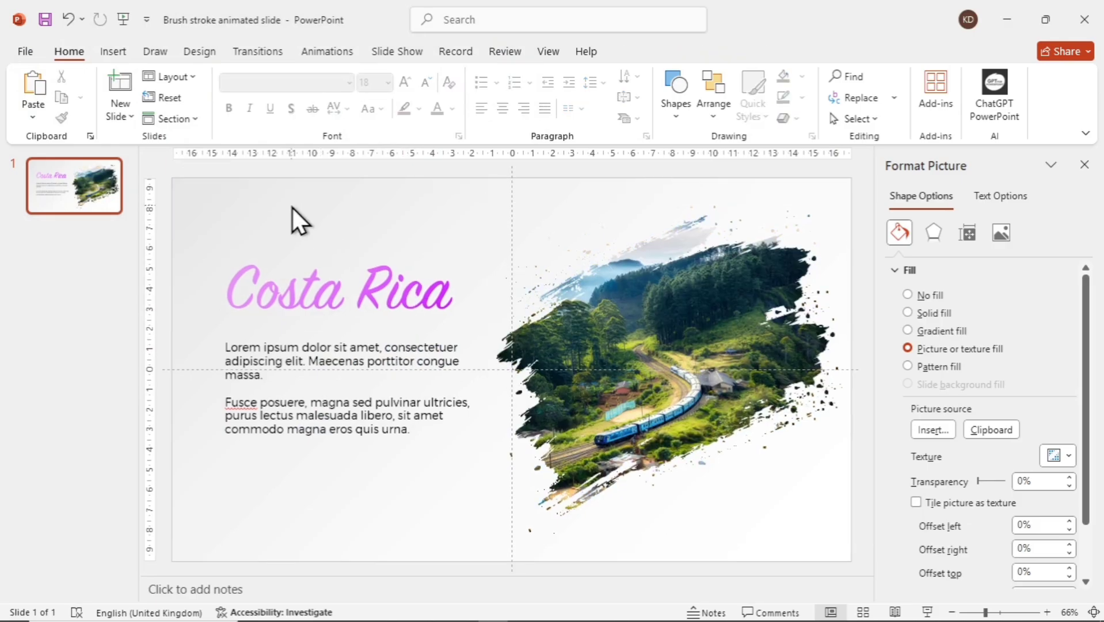
- Select all the body text and choose a new font colour for it
click(313, 345)
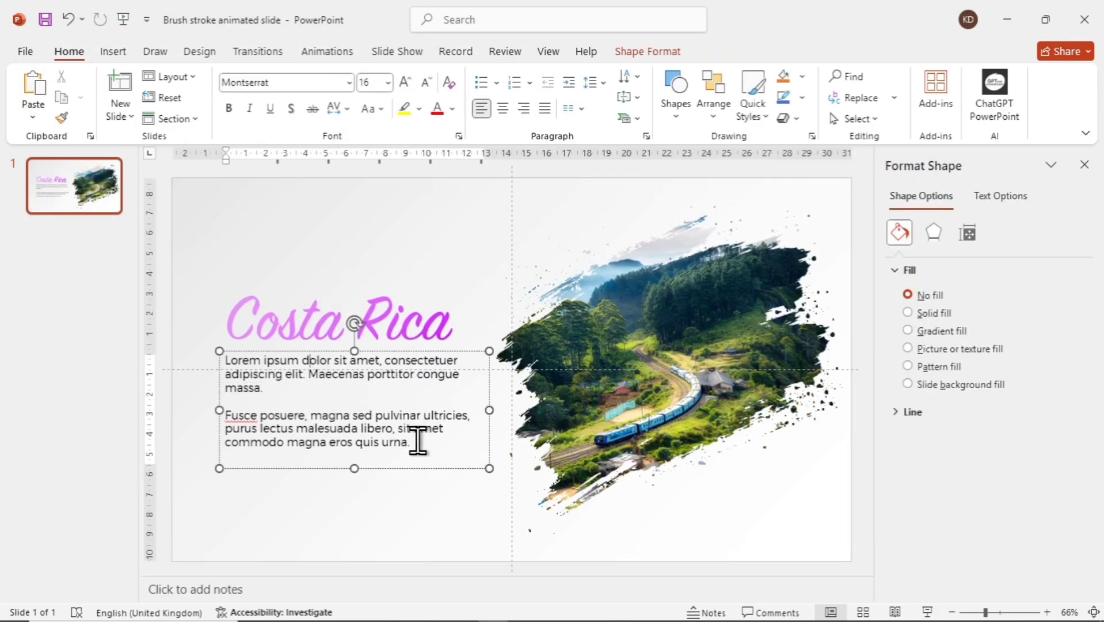
drag(413, 432, 214, 341)
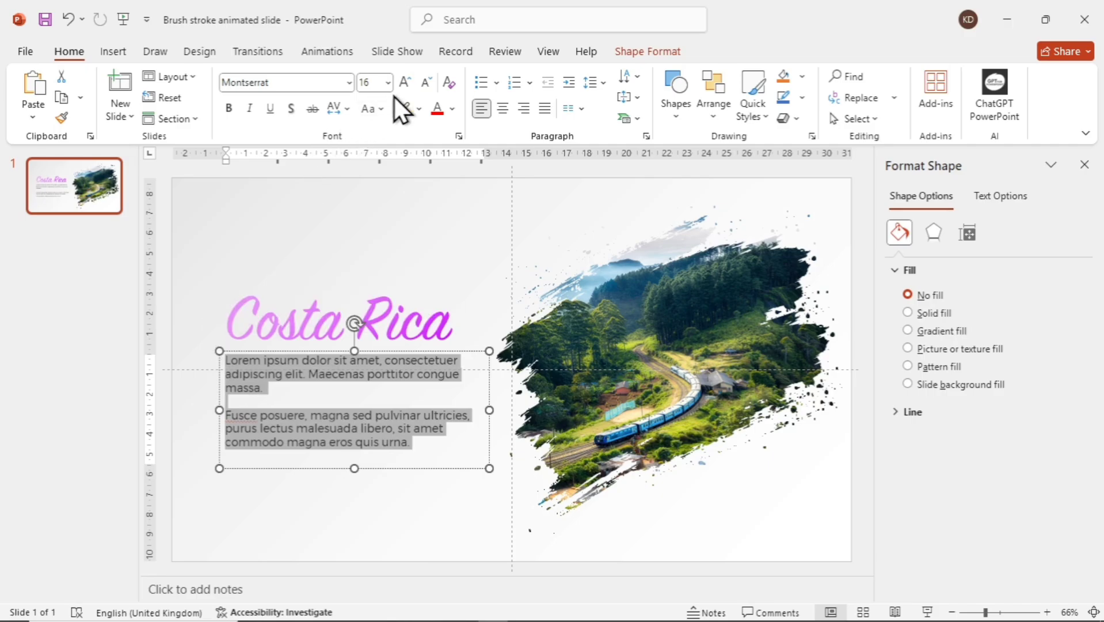
click(453, 107)
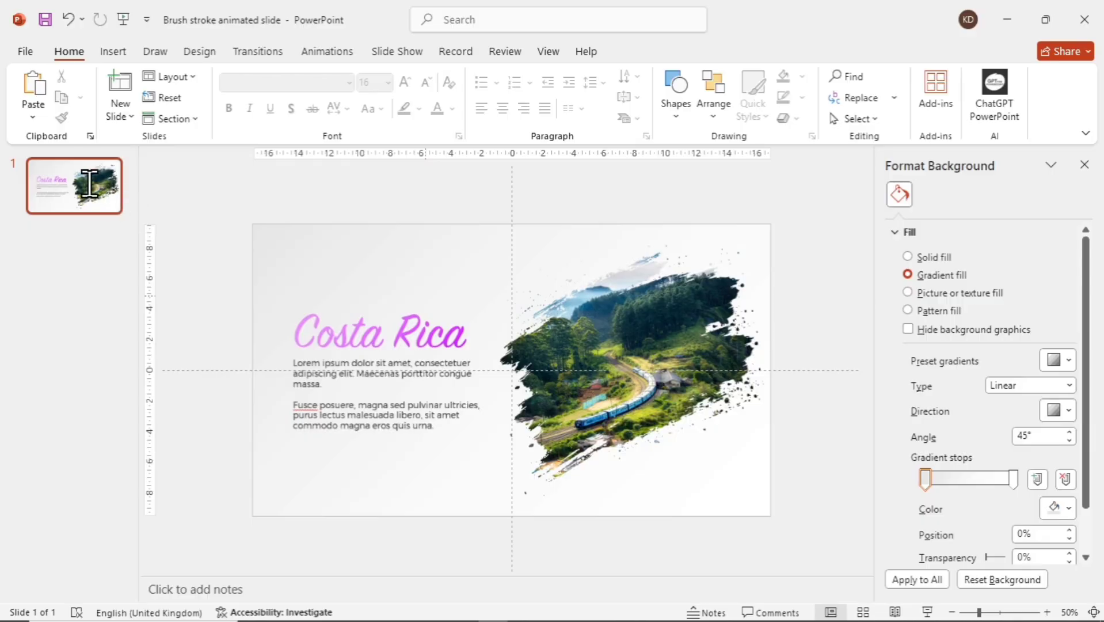
right_click(84, 181)
- Duplicate the slide and return to editing slide 1
click(171, 318)
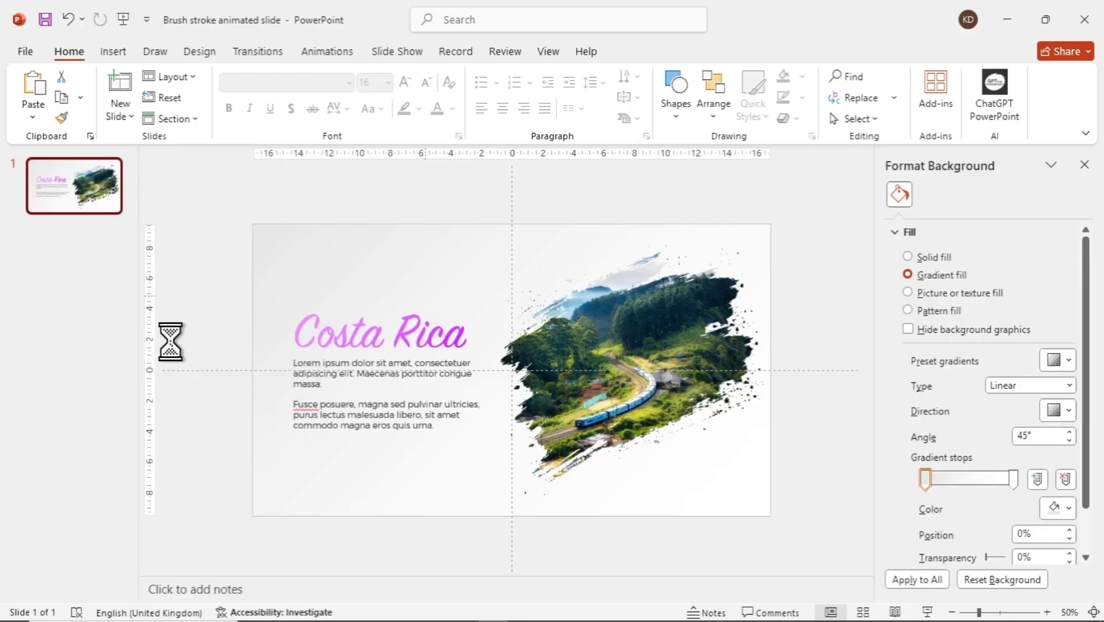
click(90, 197)
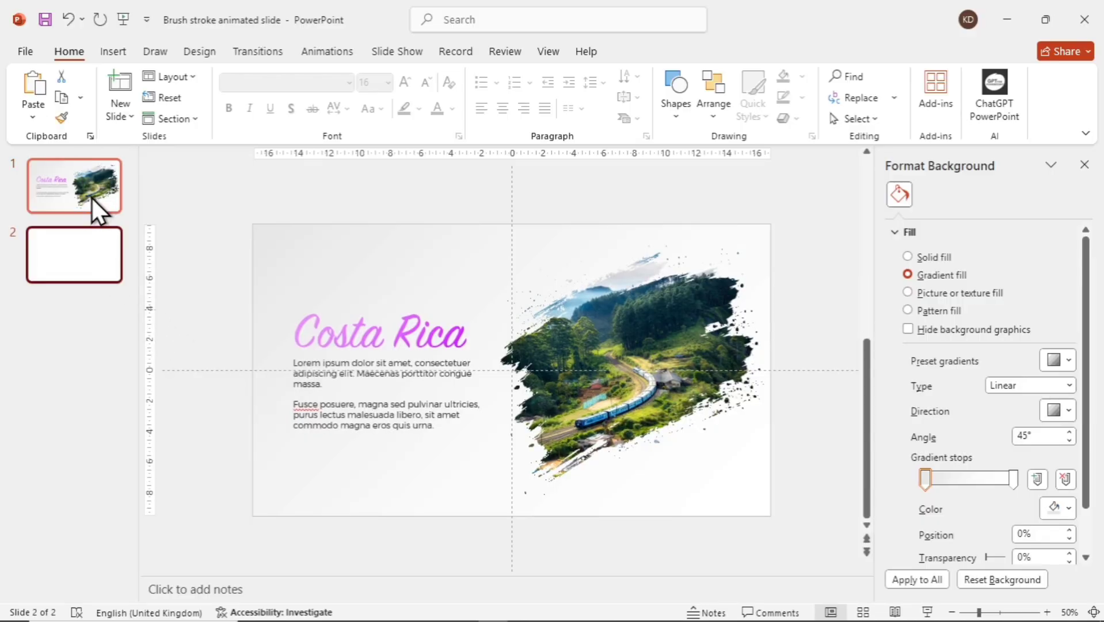
key(ctrl+d)
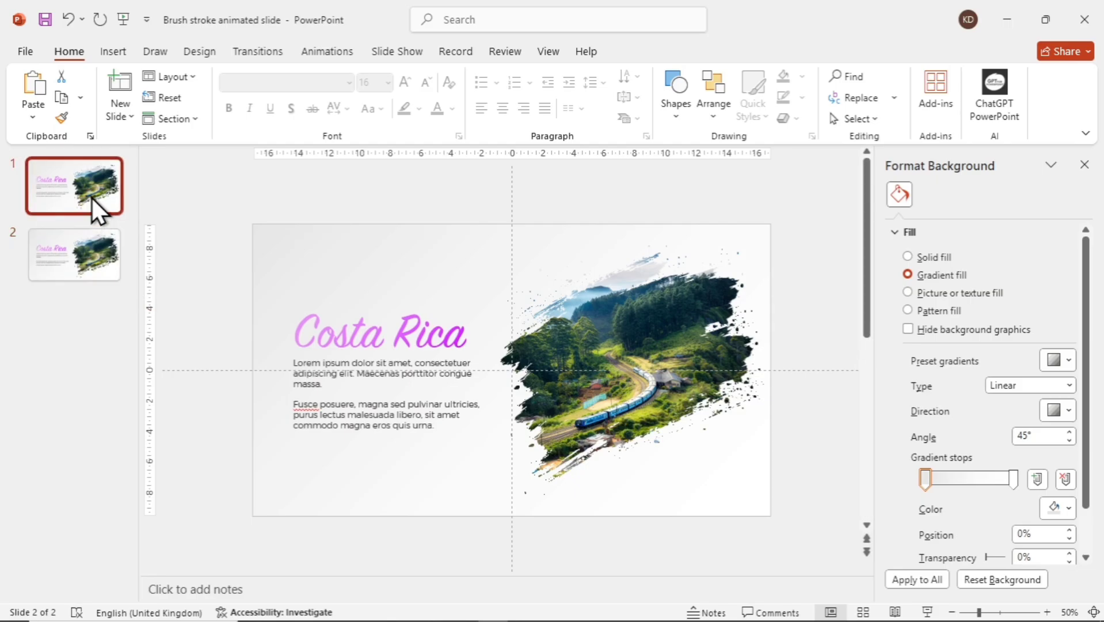
click(92, 198)
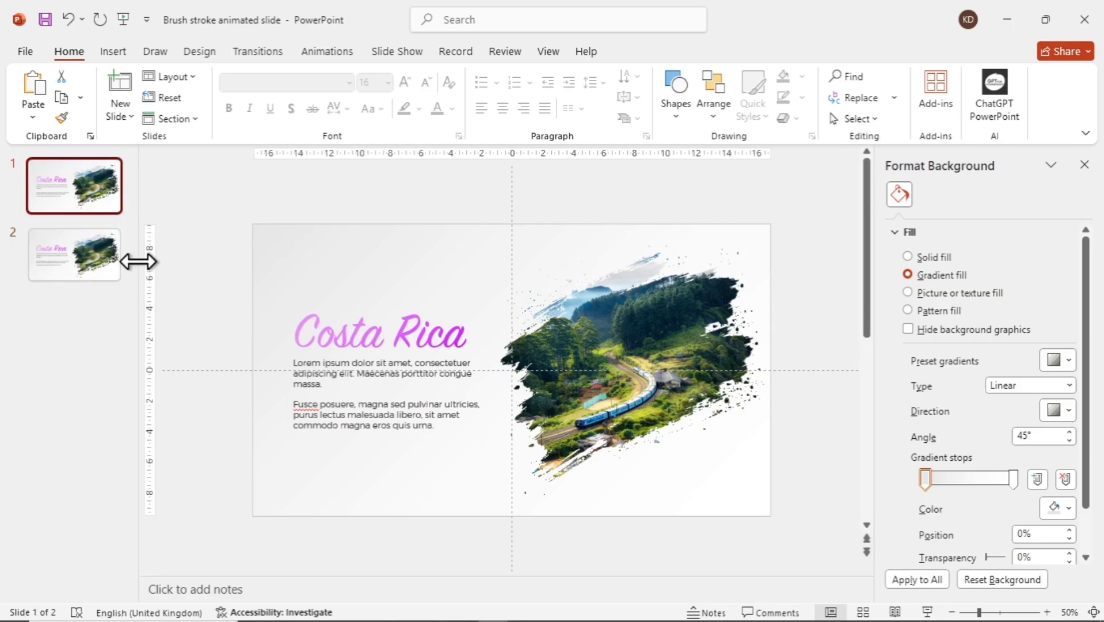
- Push the title and body text together off the slide's left edge
click(381, 333)
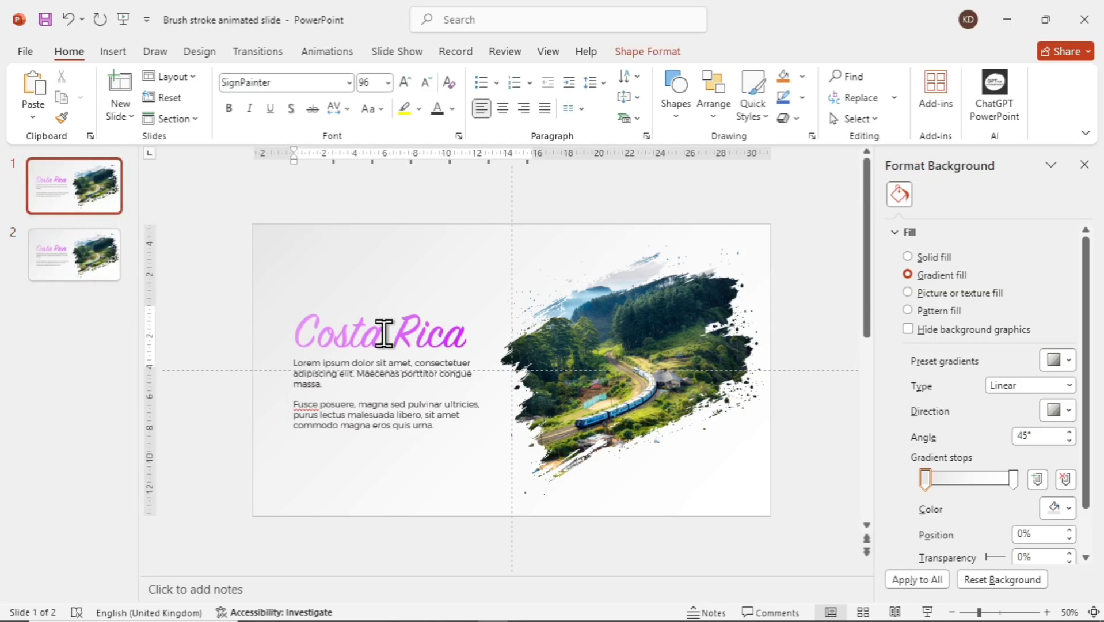
click(388, 399)
shift+click(429, 328)
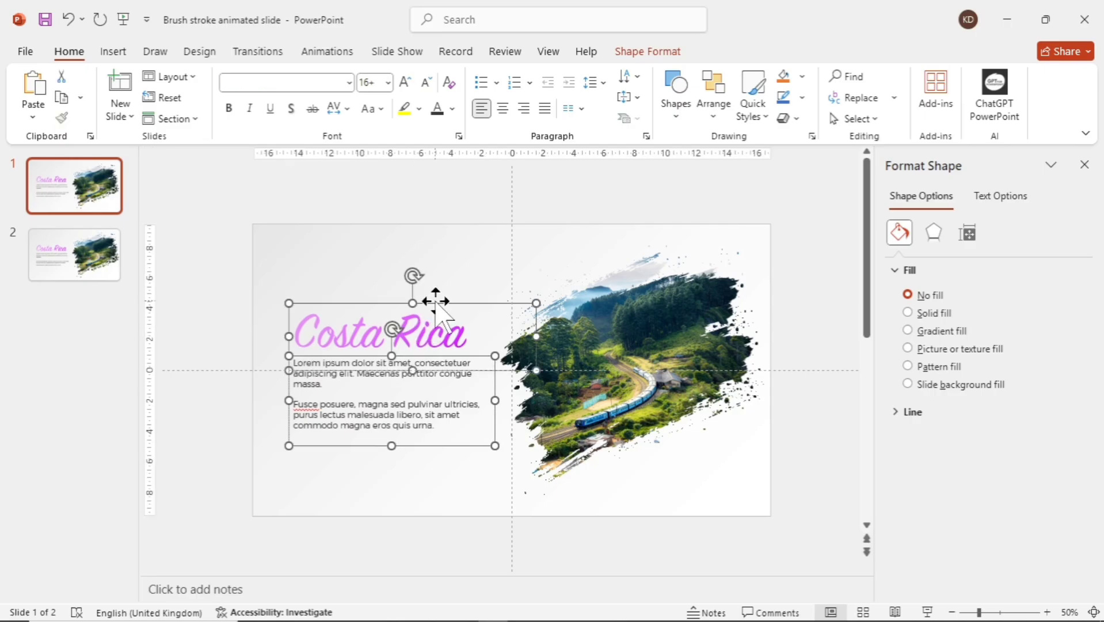
drag(435, 321, 313, 304)
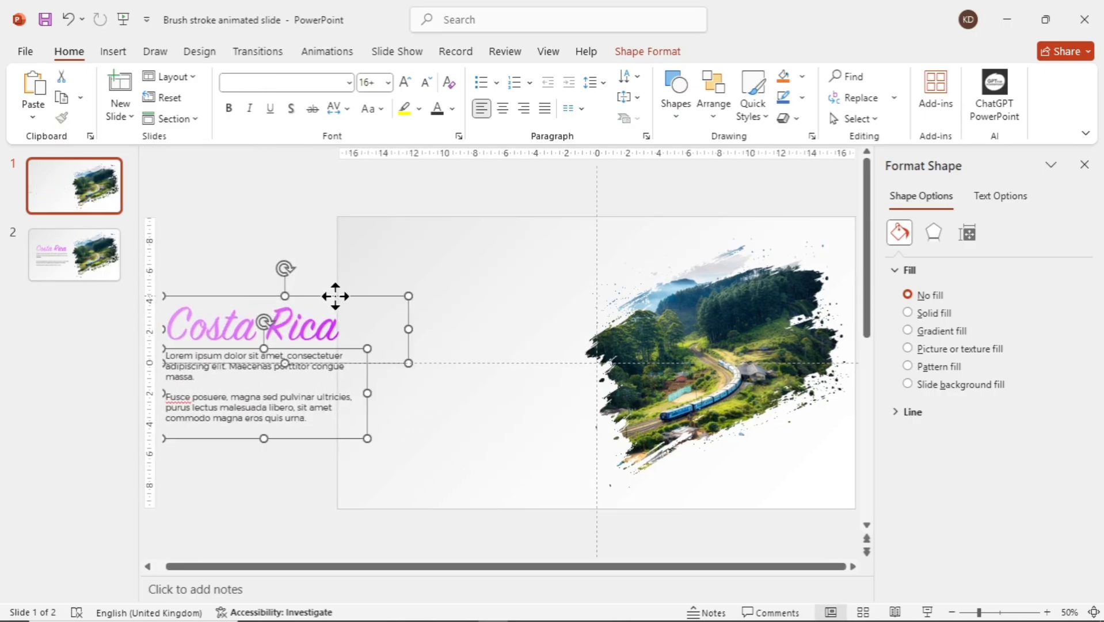
drag(335, 306, 232, 348)
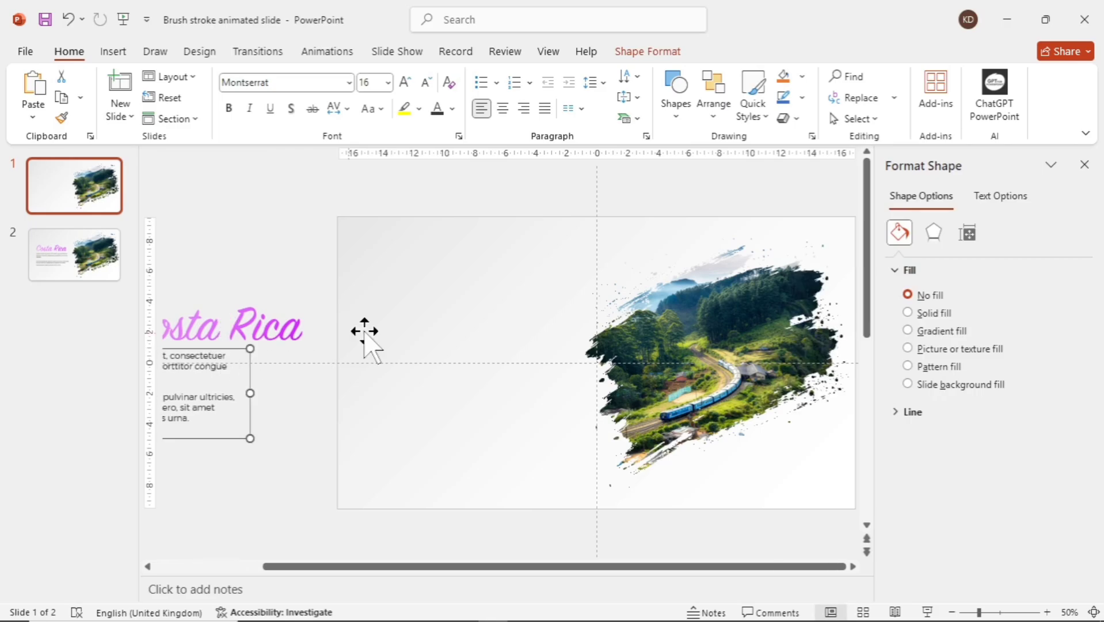
click(435, 316)
- Push the brush-stroke photo off the slide's right edge
click(666, 345)
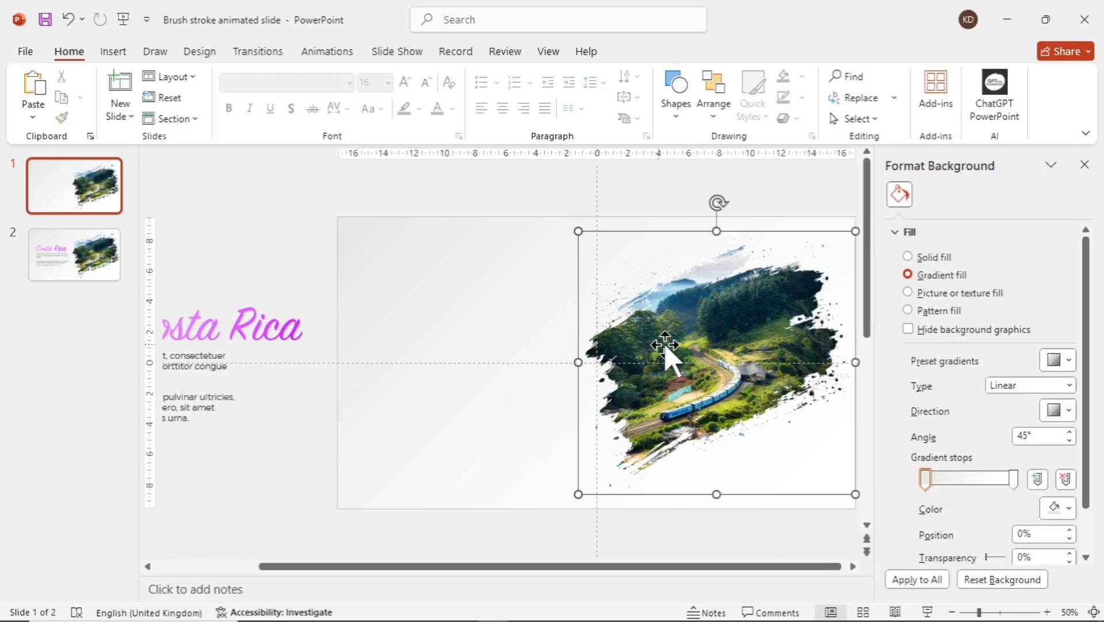
drag(666, 345, 759, 480)
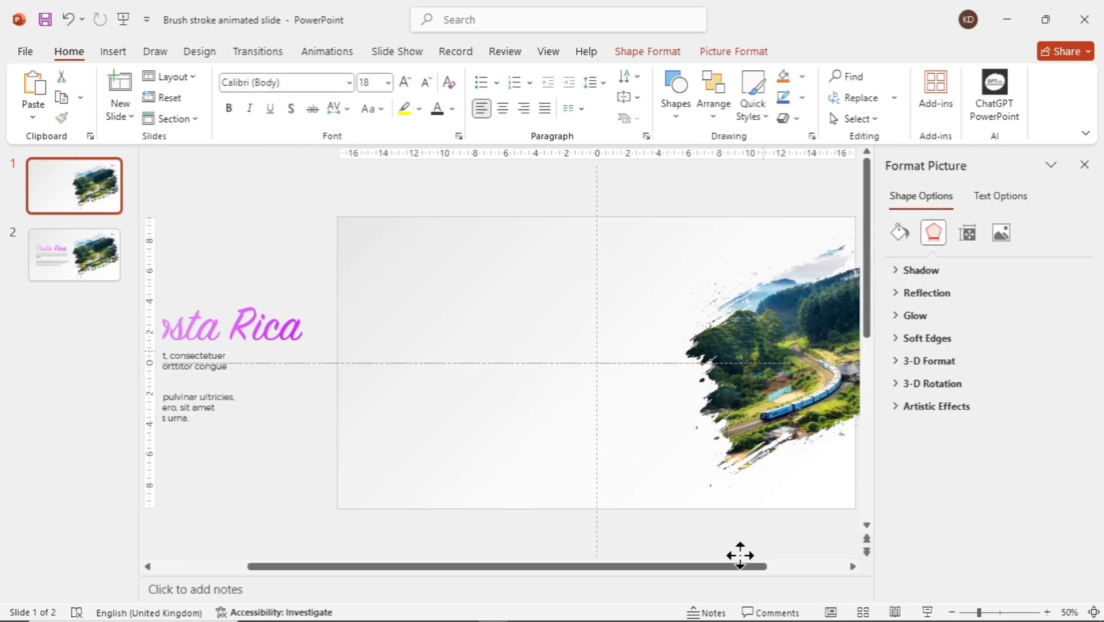
drag(741, 567, 842, 566)
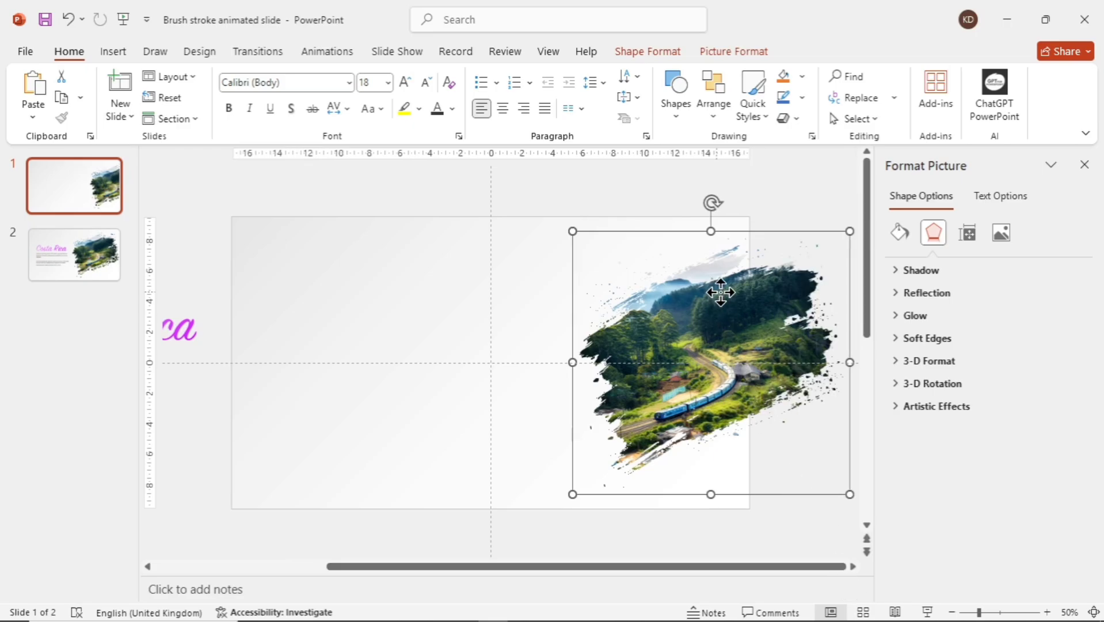
drag(722, 294, 840, 321)
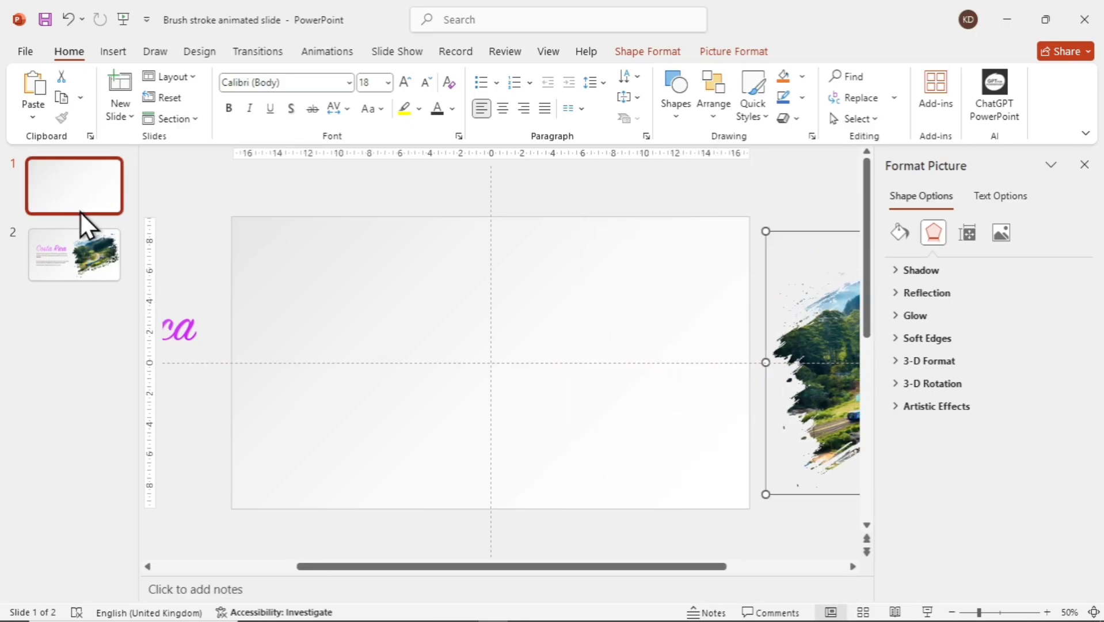
- Apply the Morph transition to slide 2
click(68, 246)
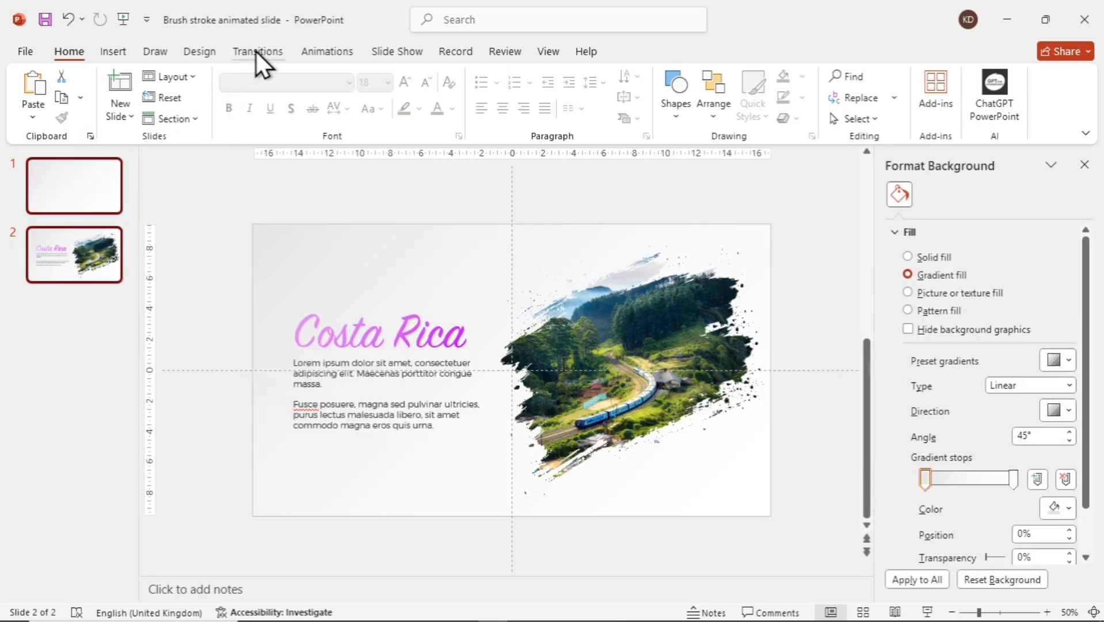
click(256, 51)
click(169, 99)
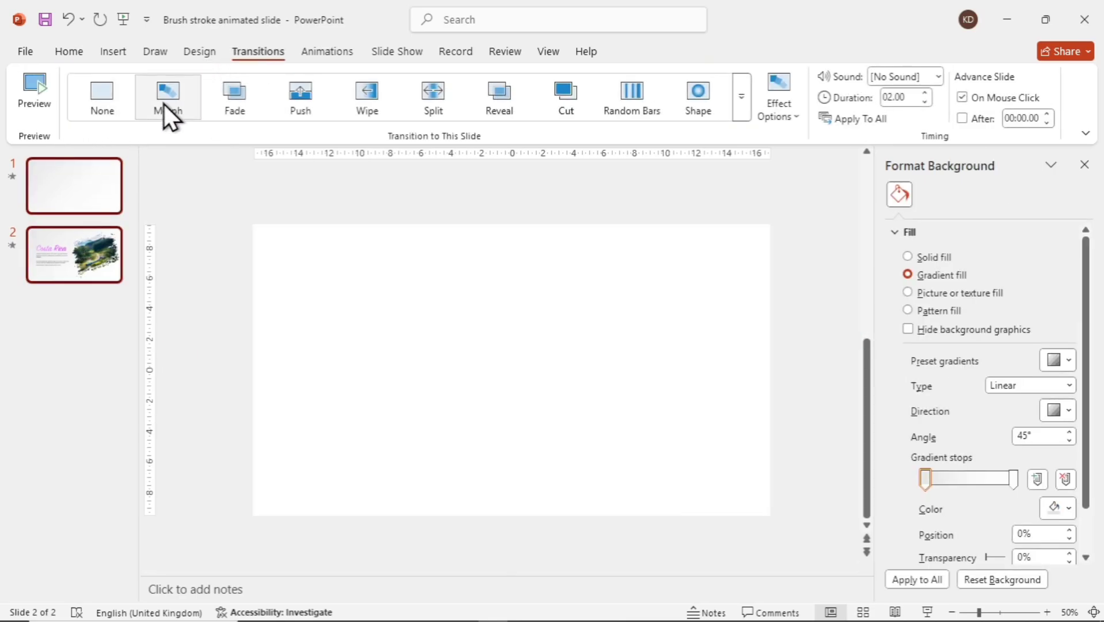